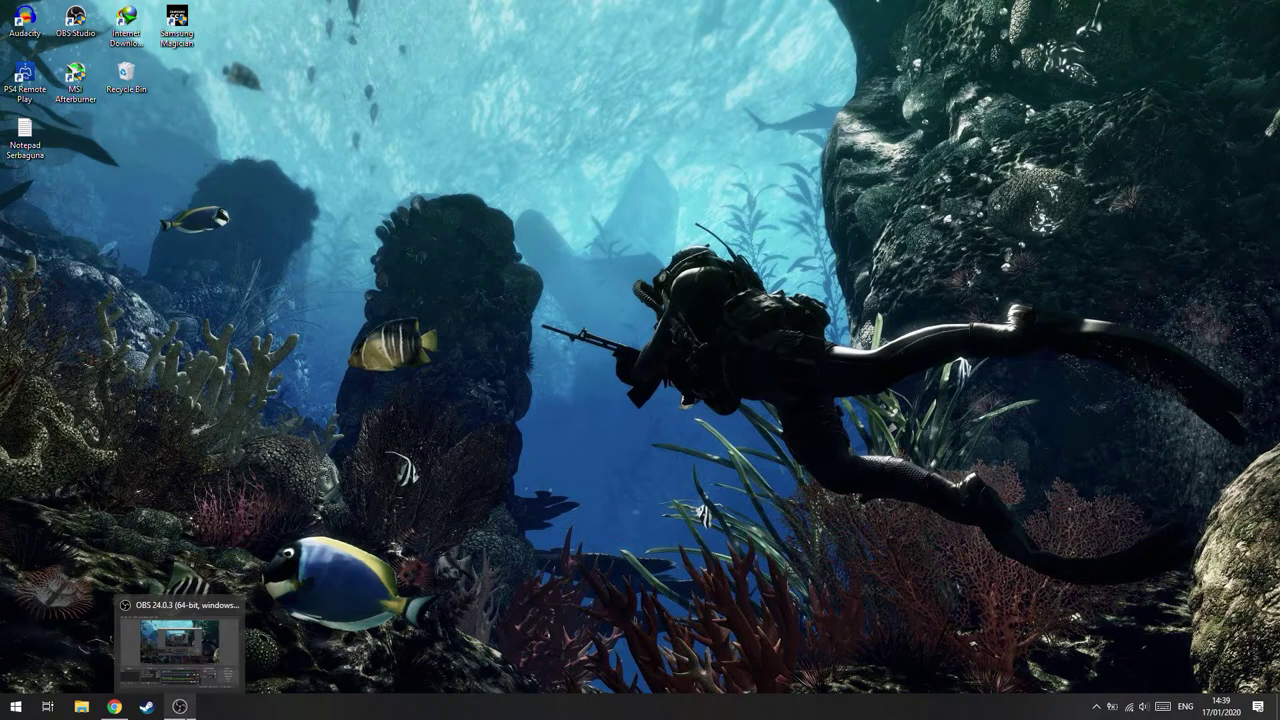
Switch to OBS and assign Audio Output Capture to track 2 only in Advanced Audio Properties
{"action": "left_click", "coordinate": [180, 706]}
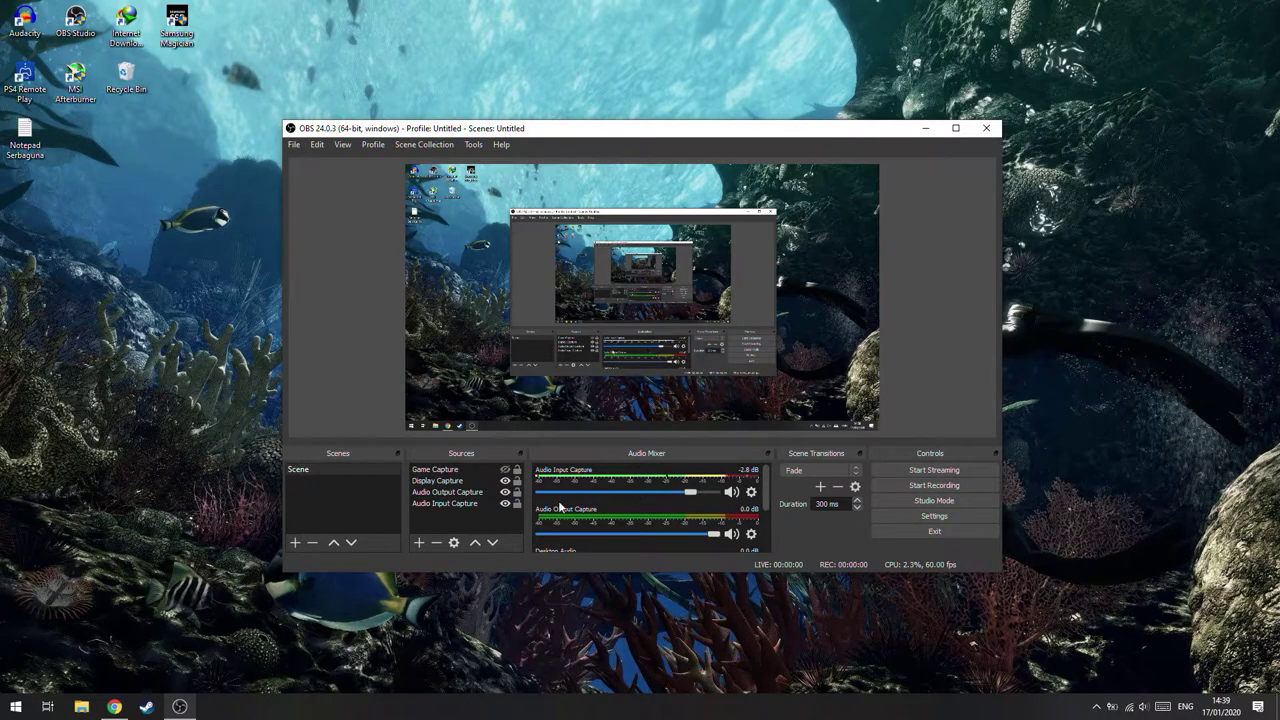
{"action": "left_click", "coordinate": [751, 492]}
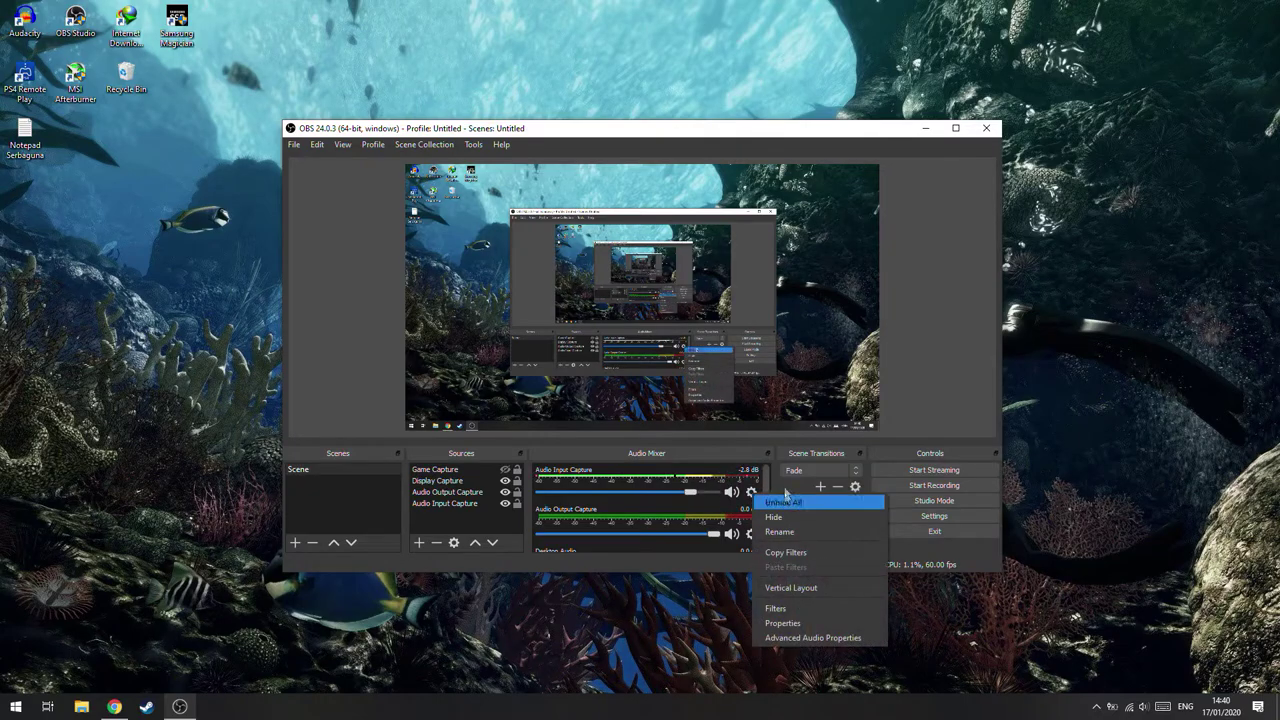
{"action": "left_click", "coordinate": [799, 638]}
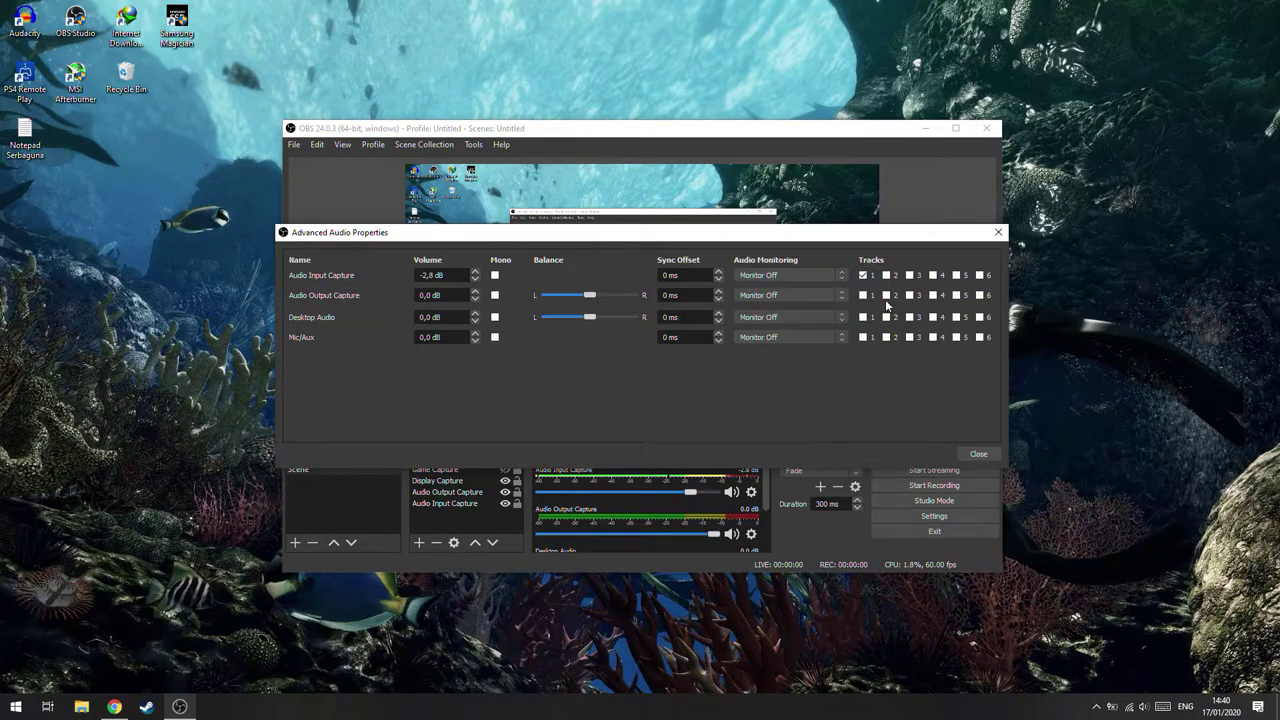
{"action": "left_click", "coordinate": [886, 296]}
{"action": "left_click", "coordinate": [863, 295]}
{"action": "left_click", "coordinate": [886, 295]}
{"action": "left_click", "coordinate": [886, 295]}
{"action": "left_click", "coordinate": [863, 295]}
{"action": "left_click", "coordinate": [978, 454]}
Check the audio device settings and set the recording output to audio tracks 1 and 2, applying the settings
{"action": "left_click", "coordinate": [951, 517]}
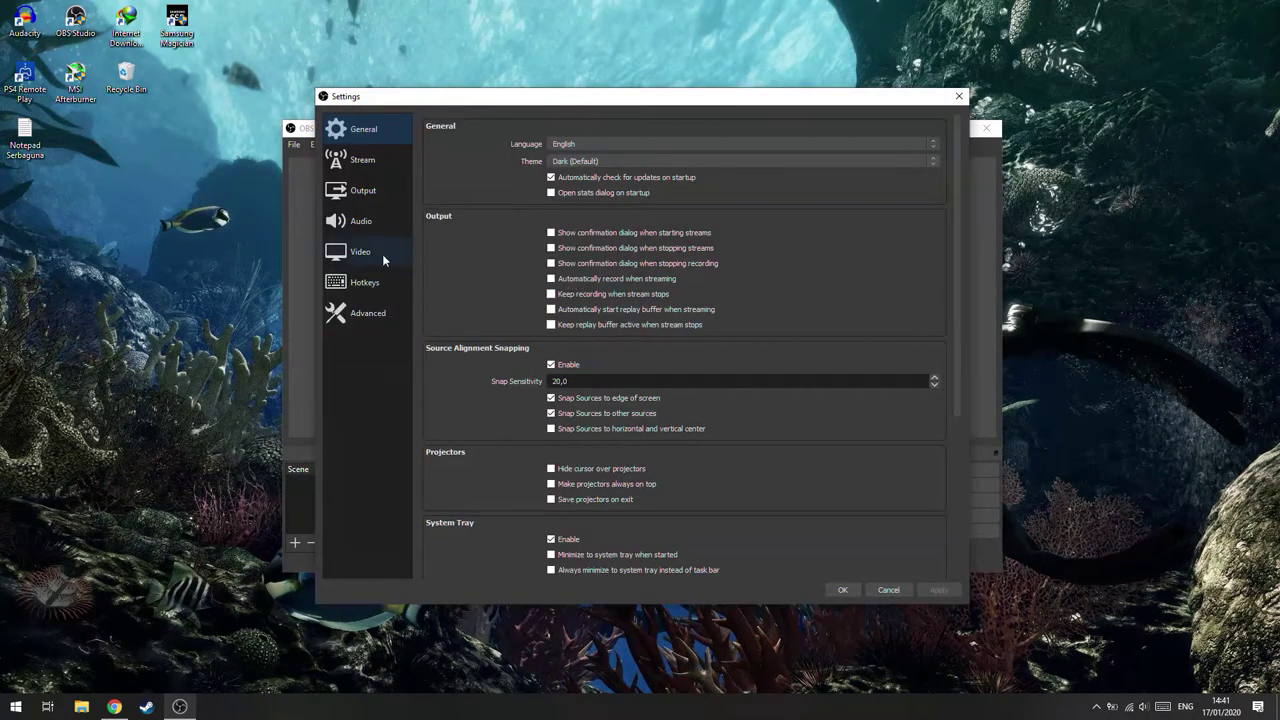
{"action": "left_click", "coordinate": [362, 222]}
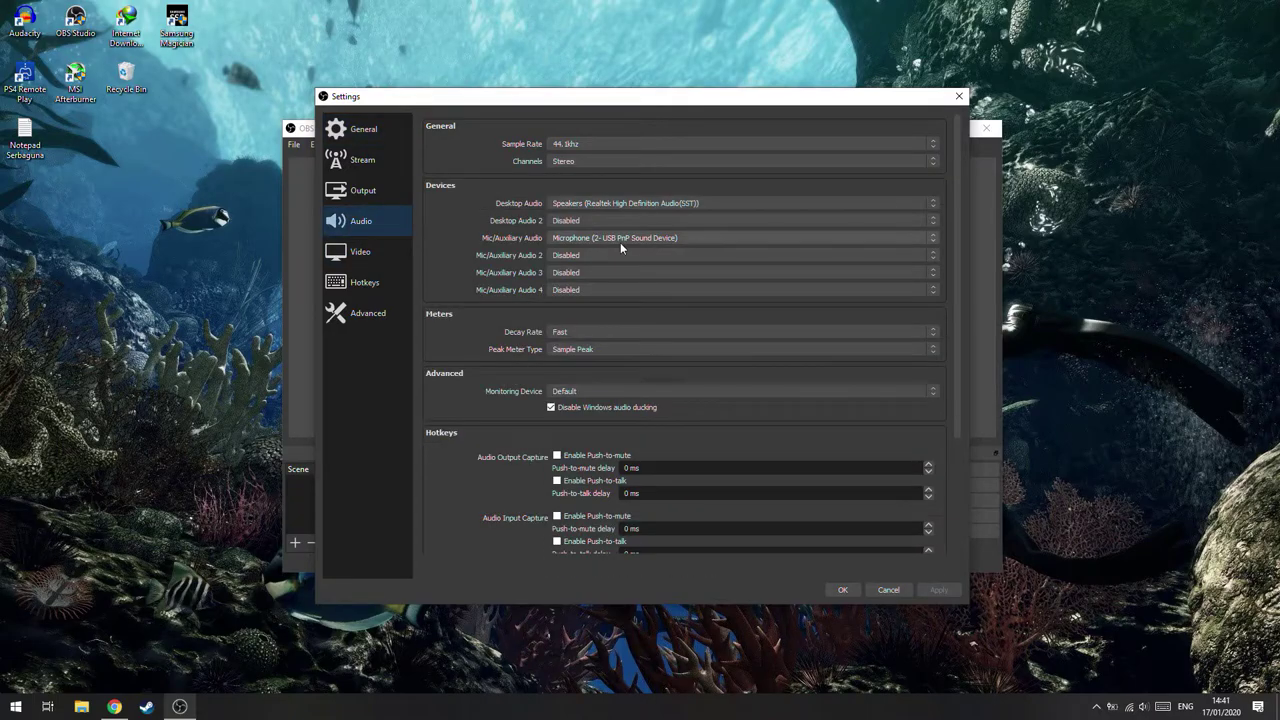
{"action": "left_click", "coordinate": [362, 190]}
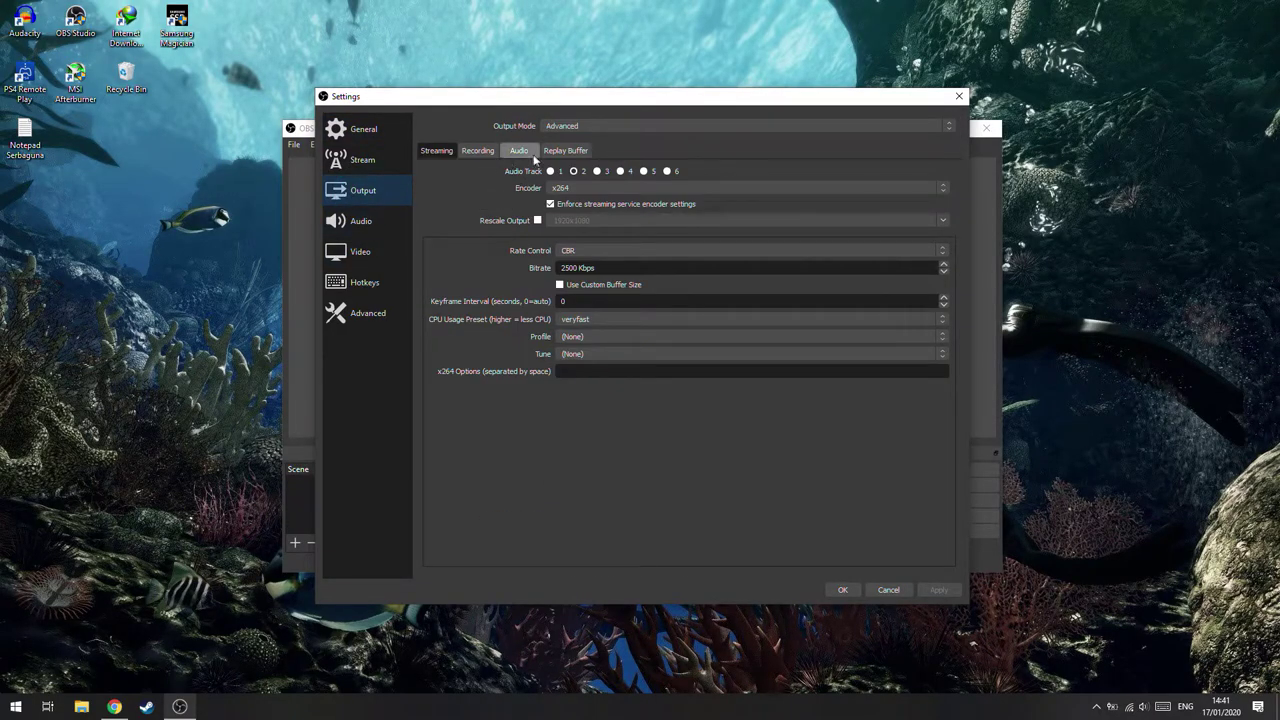
{"action": "left_click", "coordinate": [495, 152]}
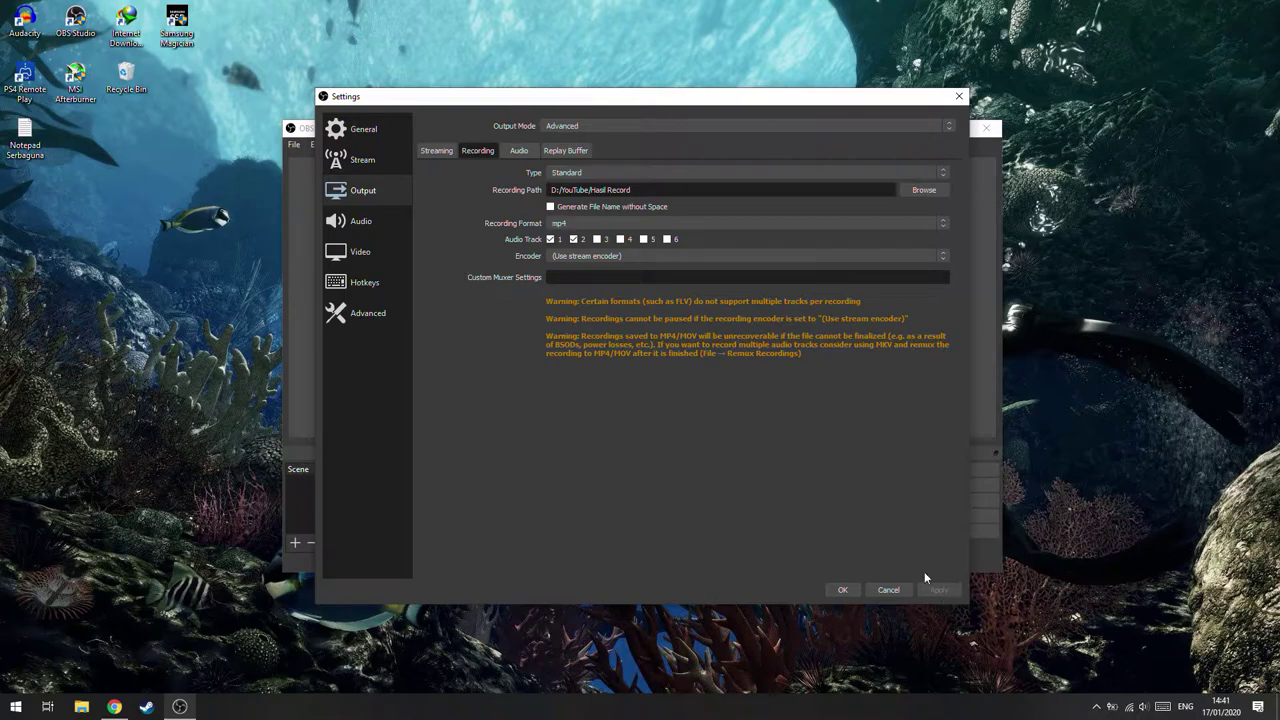
{"action": "left_click", "coordinate": [573, 239]}
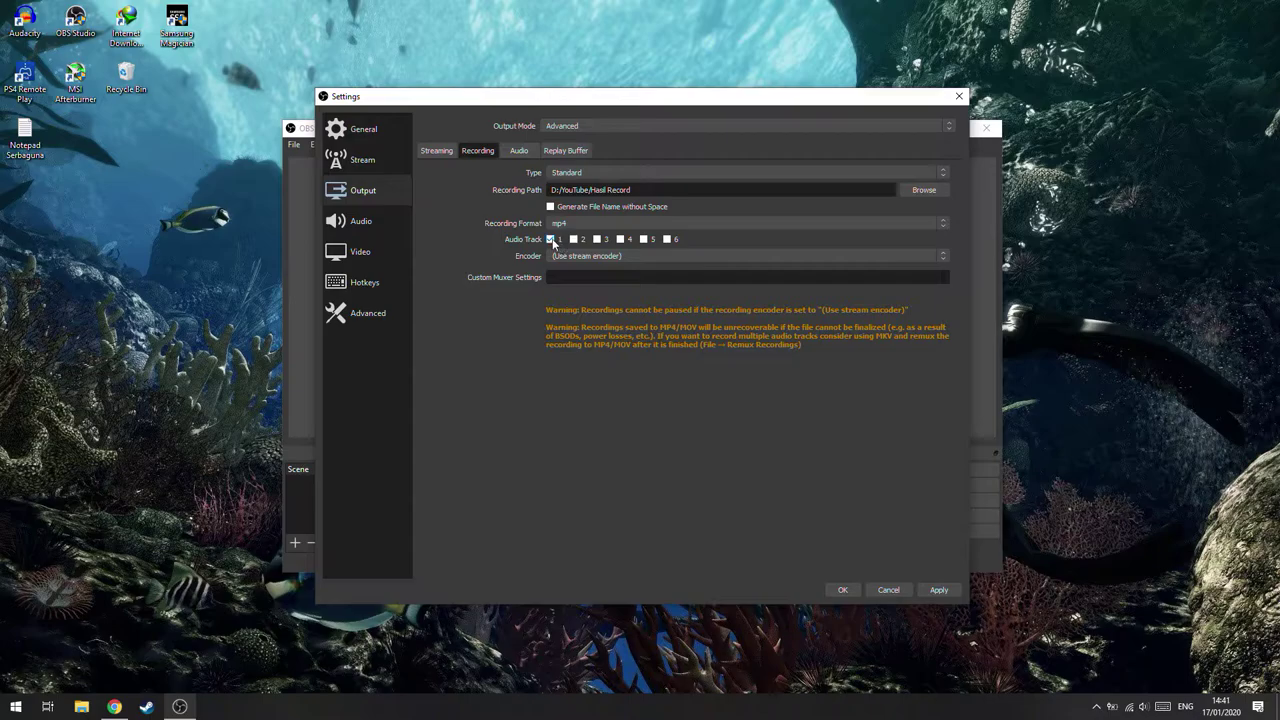
{"action": "left_click", "coordinate": [574, 240]}
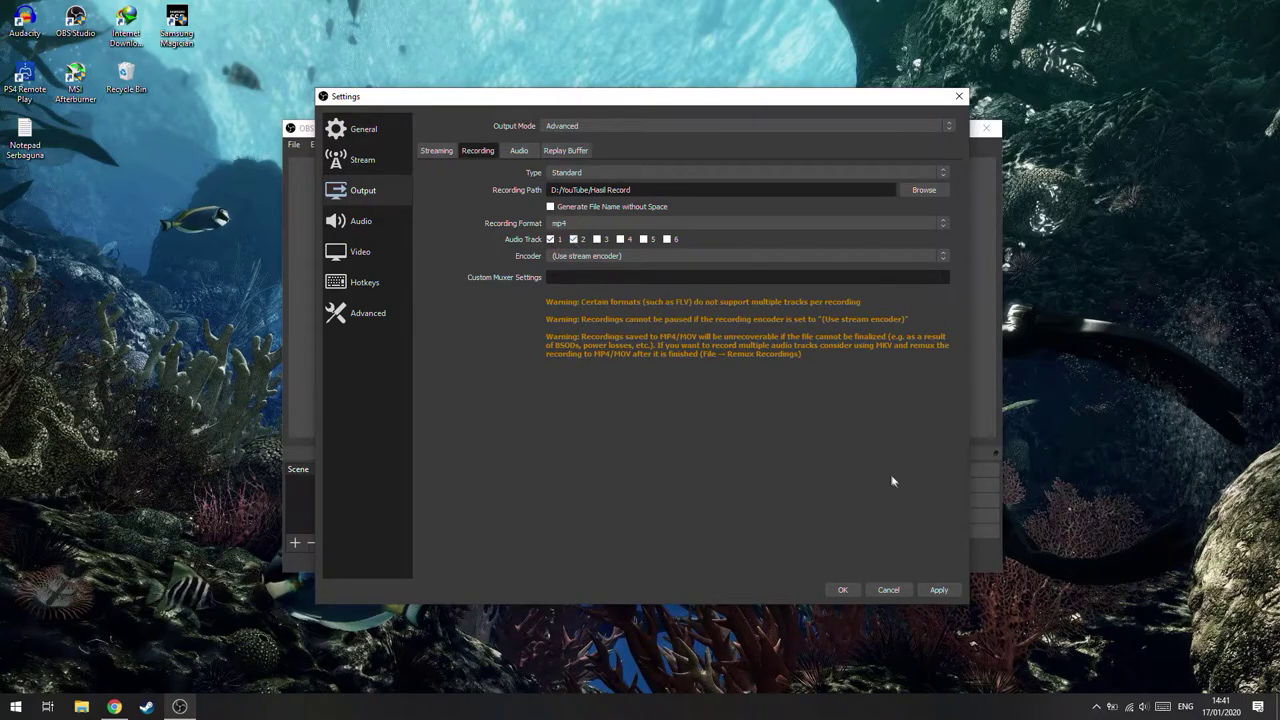
{"action": "left_click", "coordinate": [939, 590]}
{"action": "left_click", "coordinate": [843, 589]}
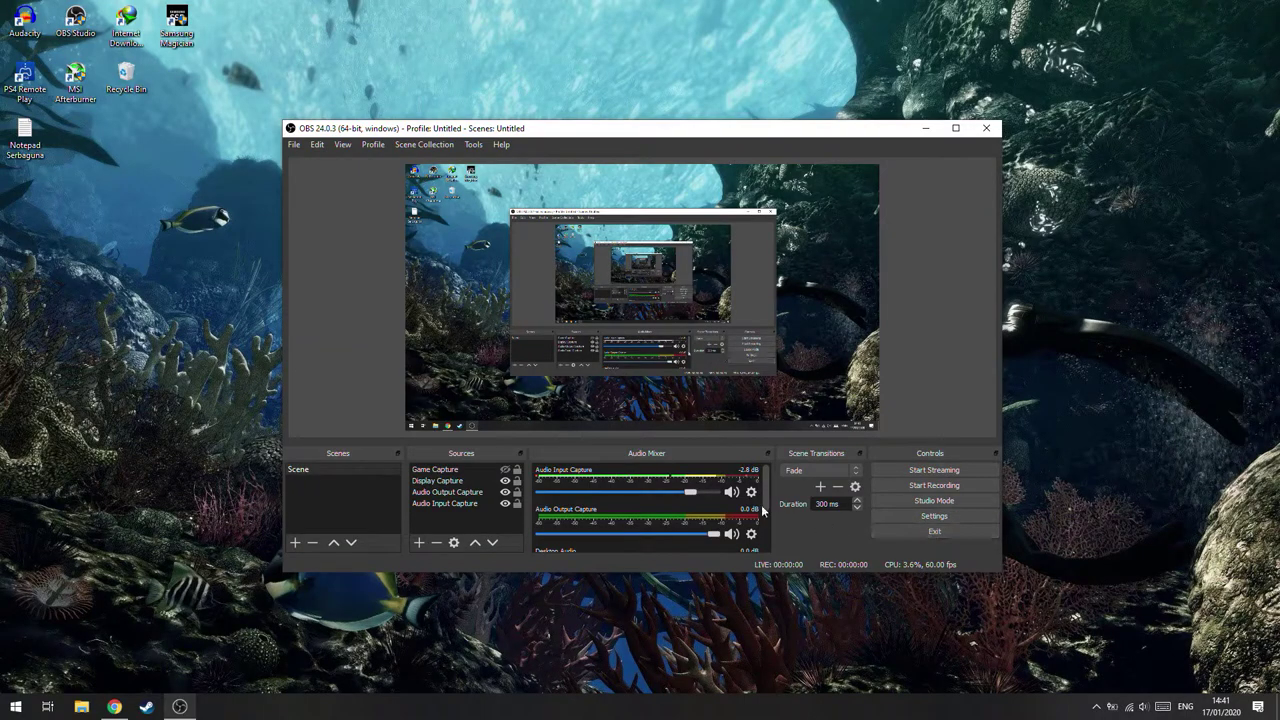
Review the track assignments of the audio sources in Advanced Audio Properties
{"action": "left_click", "coordinate": [752, 493]}
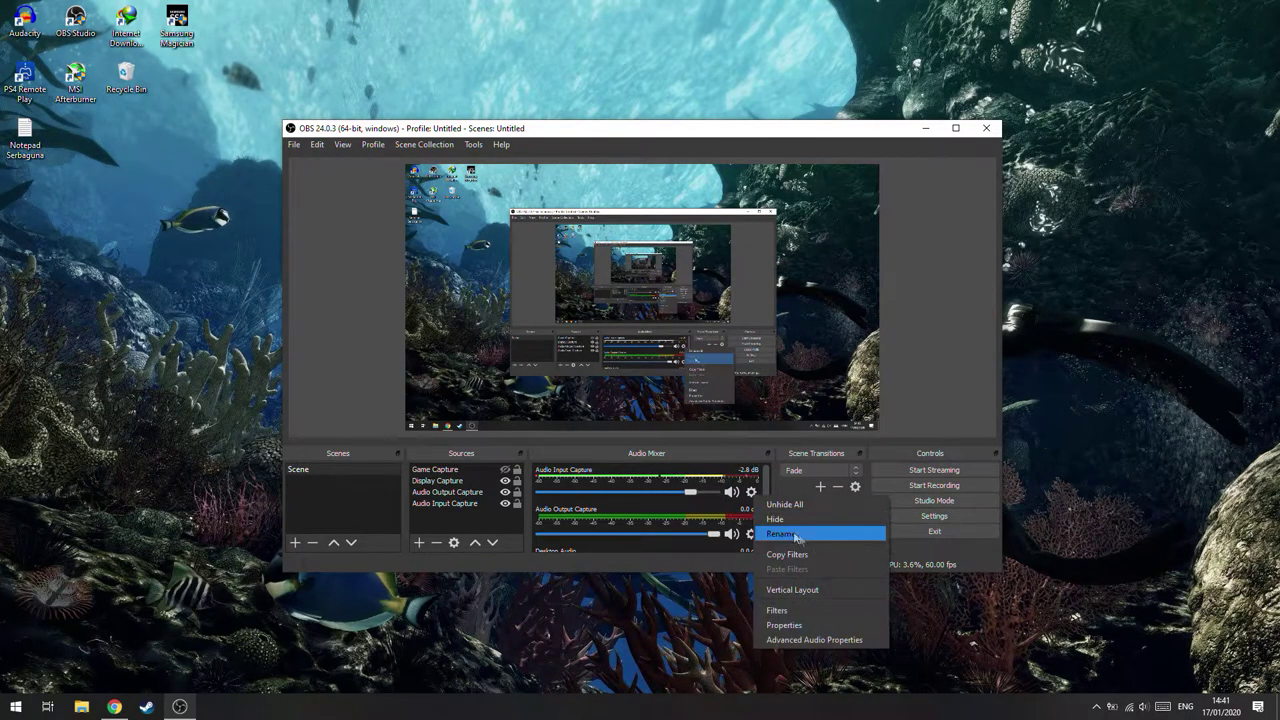
{"action": "left_click", "coordinate": [820, 643]}
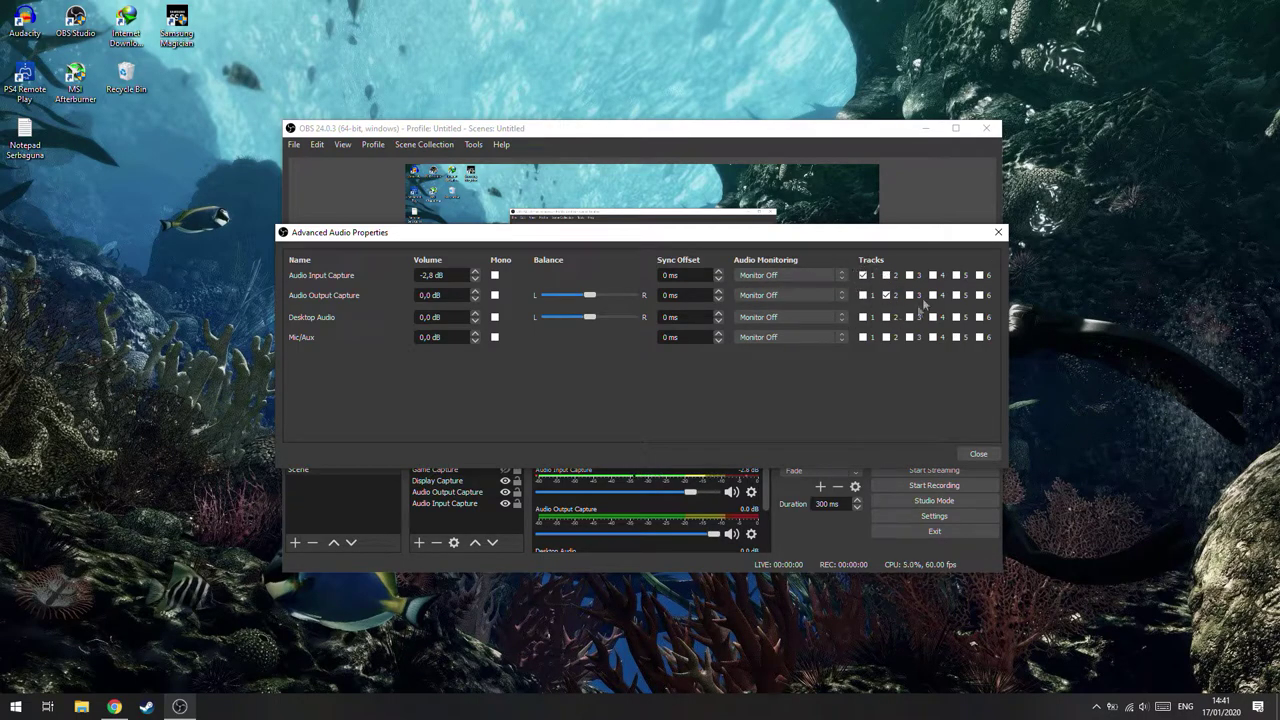
{"action": "left_click", "coordinate": [997, 232]}
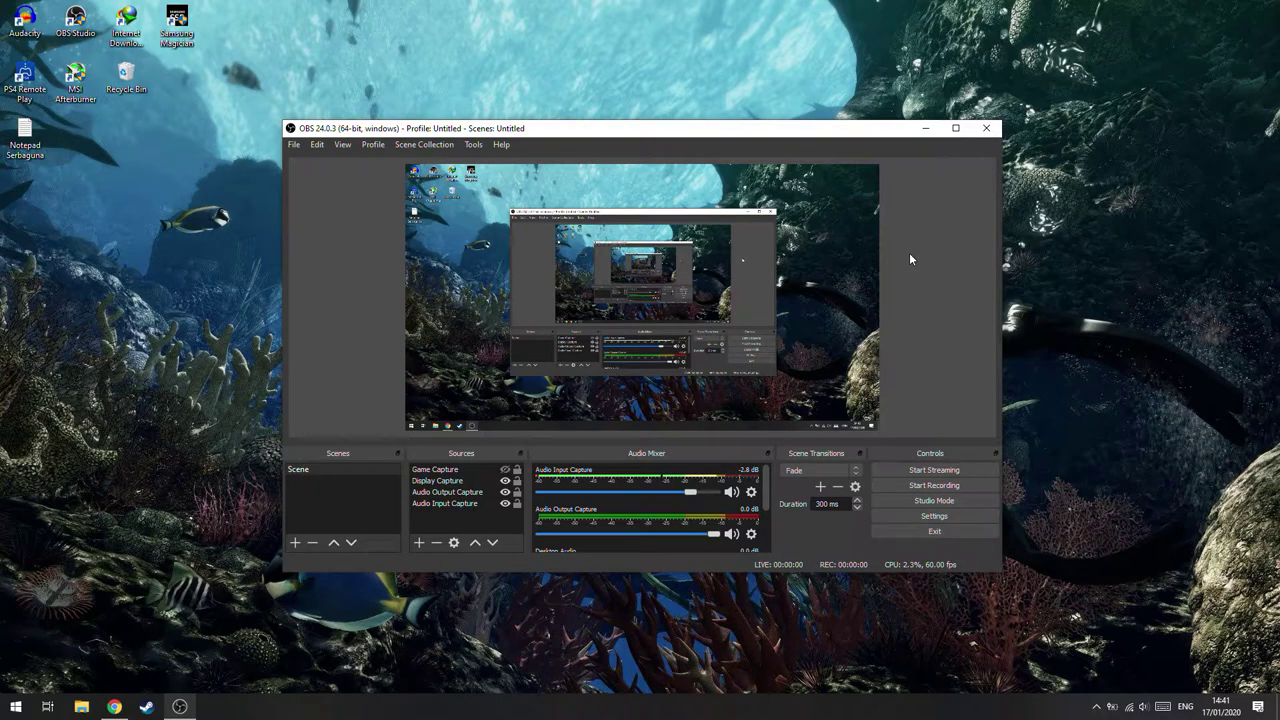
{"action": "left_click", "coordinate": [751, 491]}
{"action": "left_click", "coordinate": [813, 633]}
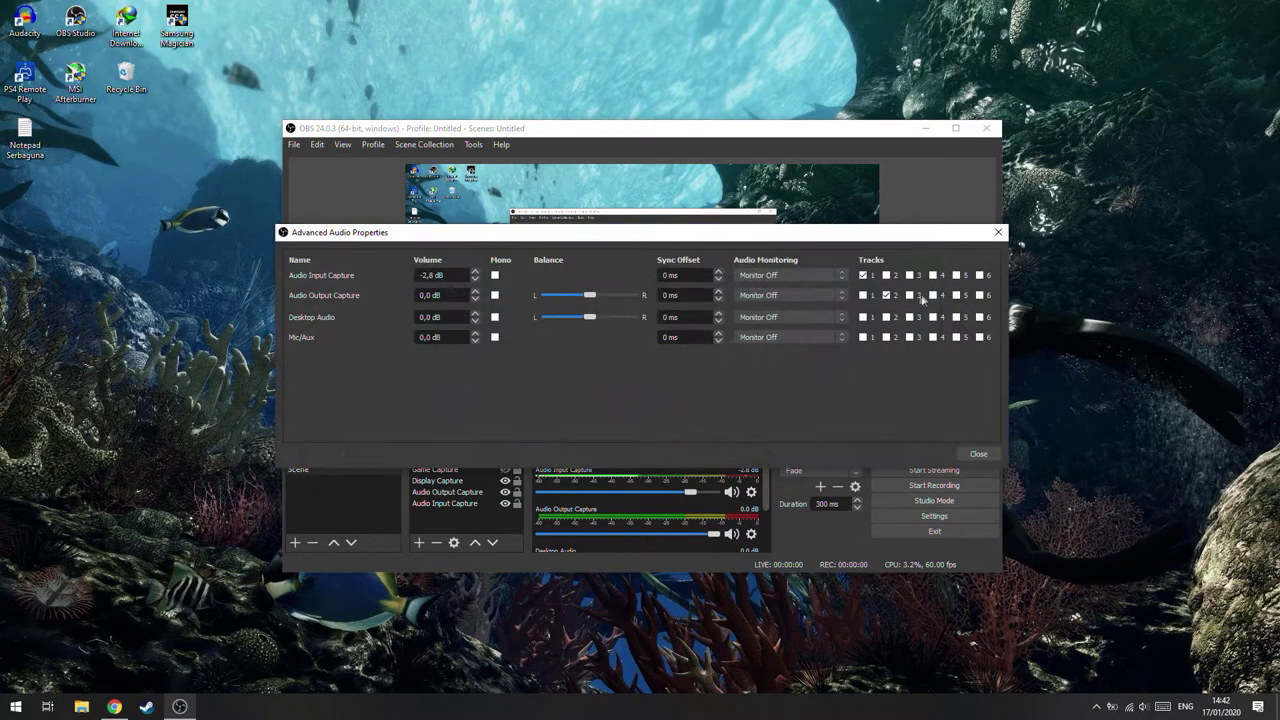
{"action": "left_click", "coordinate": [977, 454]}
Record a short test clip in OBS while playing the Rajang Battle Theme video on YouTube in the browser
{"action": "left_click", "coordinate": [942, 486]}
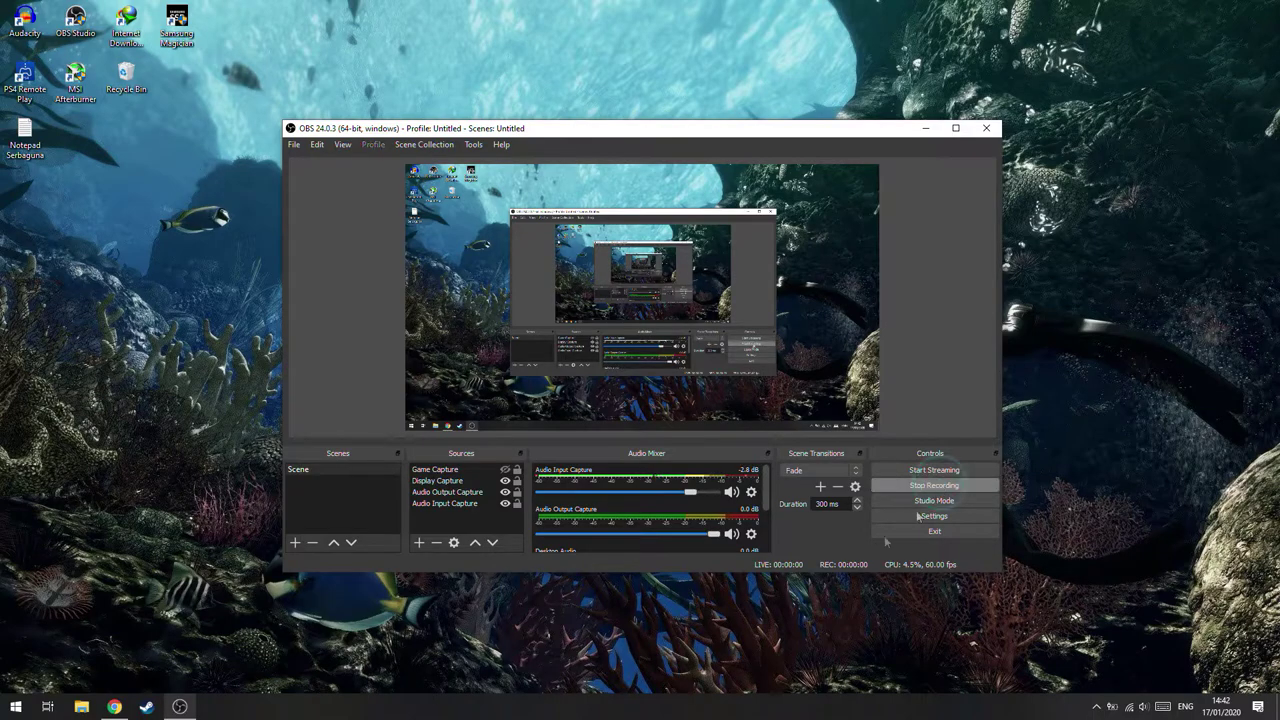
{"action": "left_click", "coordinate": [115, 707]}
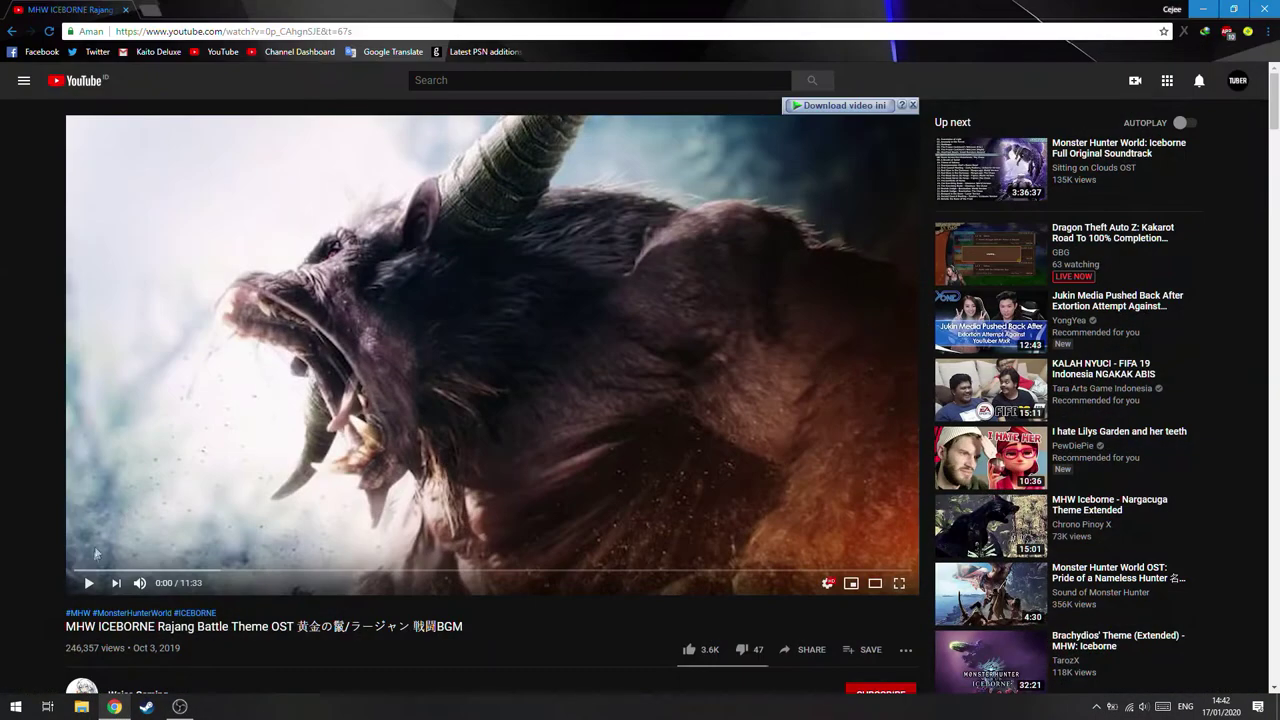
{"action": "left_click", "coordinate": [89, 583]}
{"action": "left_click", "coordinate": [89, 585]}
{"action": "left_click", "coordinate": [179, 707]}
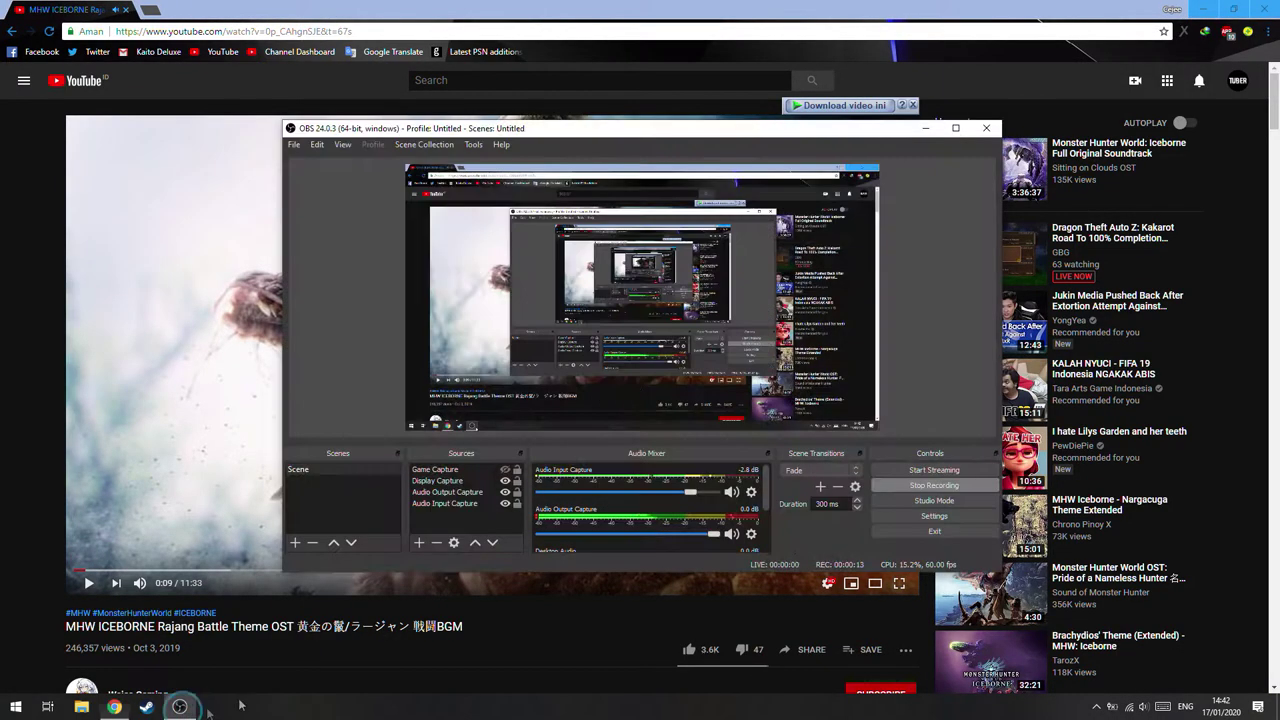
{"action": "left_click", "coordinate": [940, 488]}
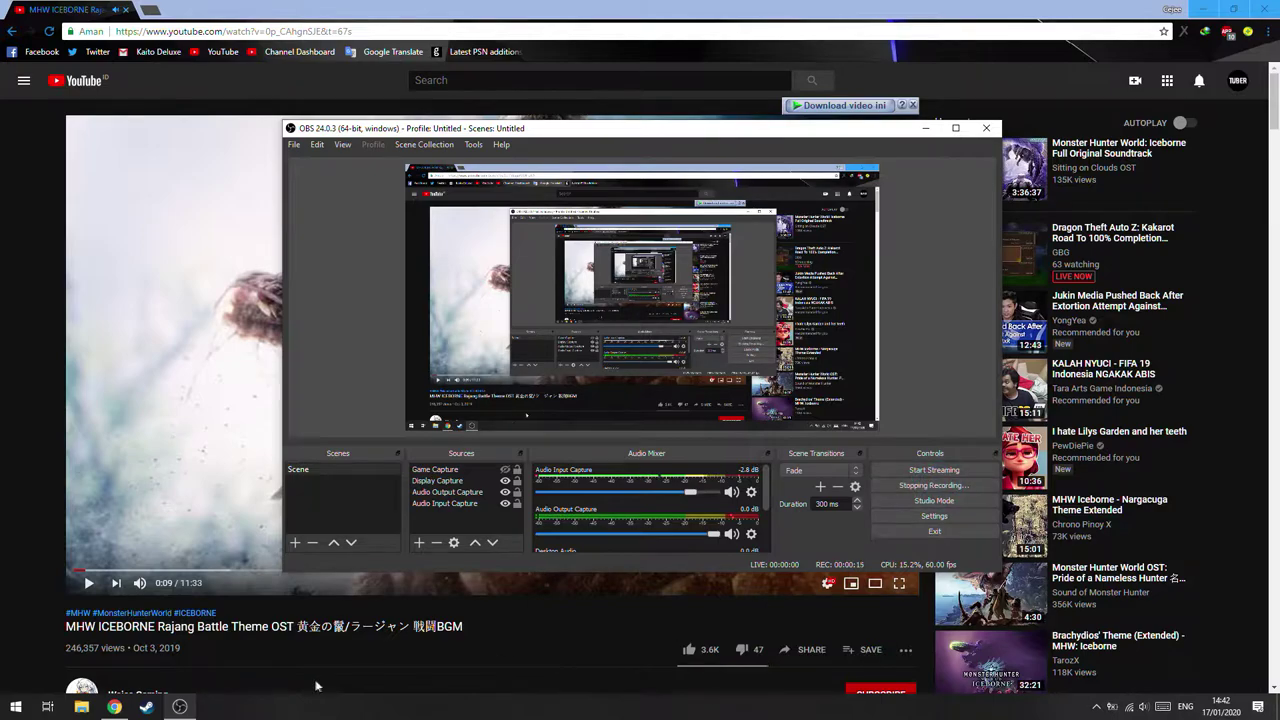
Launch VEGAS Pro 14 Edit Steam Edition from the Steam library and minimize the OBS and browser windows
{"action": "left_click", "coordinate": [150, 708]}
{"action": "mouse_move", "coordinate": [140, 38]}
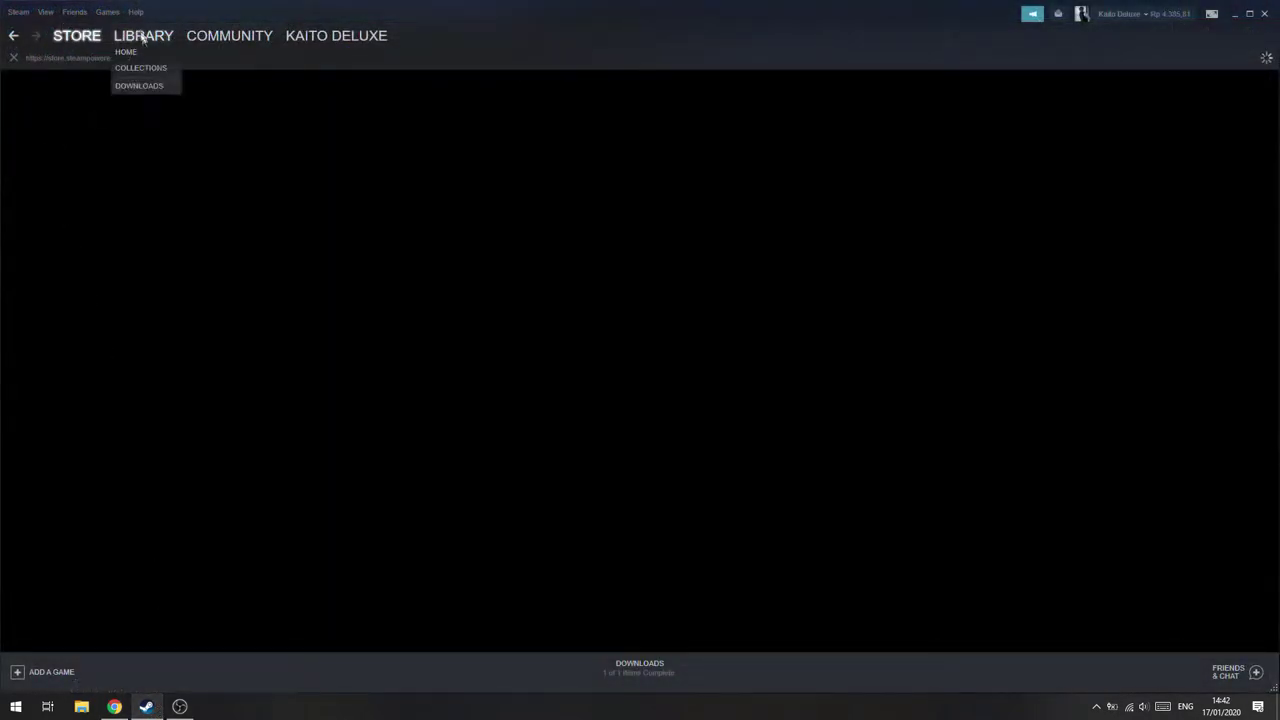
{"action": "left_click", "coordinate": [140, 68]}
{"action": "left_click", "coordinate": [108, 236]}
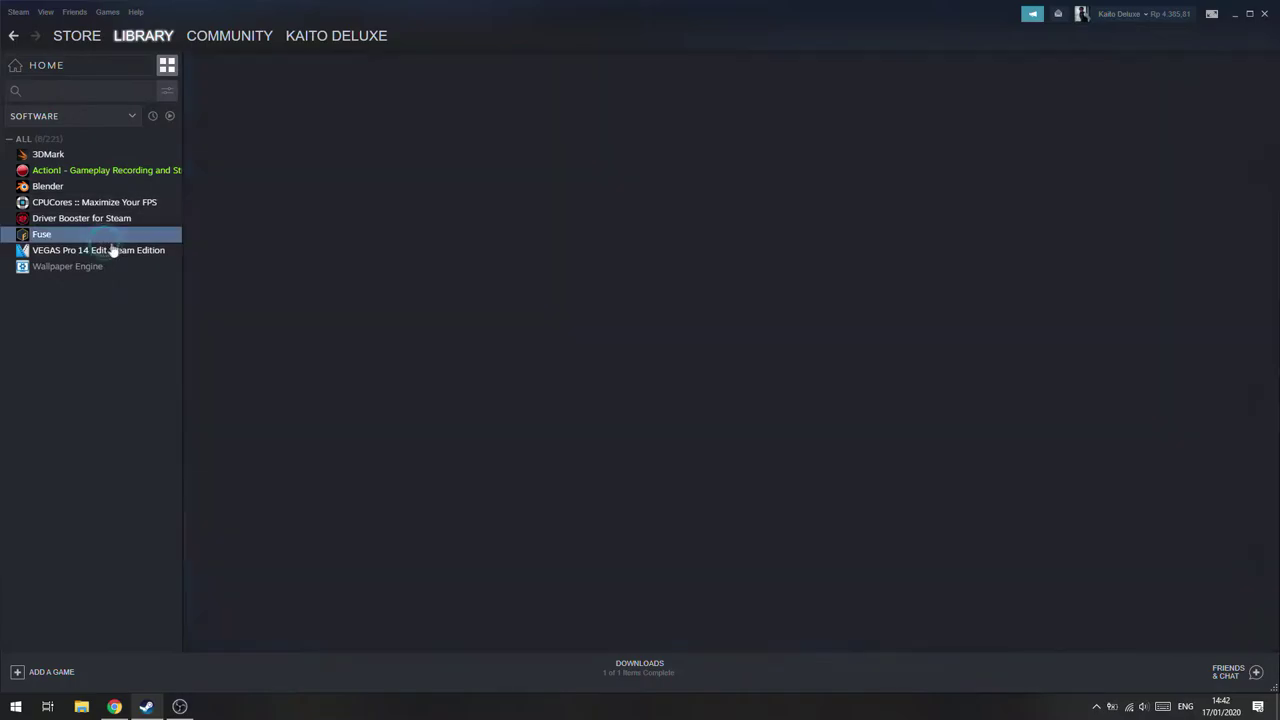
{"action": "left_click", "coordinate": [126, 252]}
{"action": "left_click", "coordinate": [262, 288]}
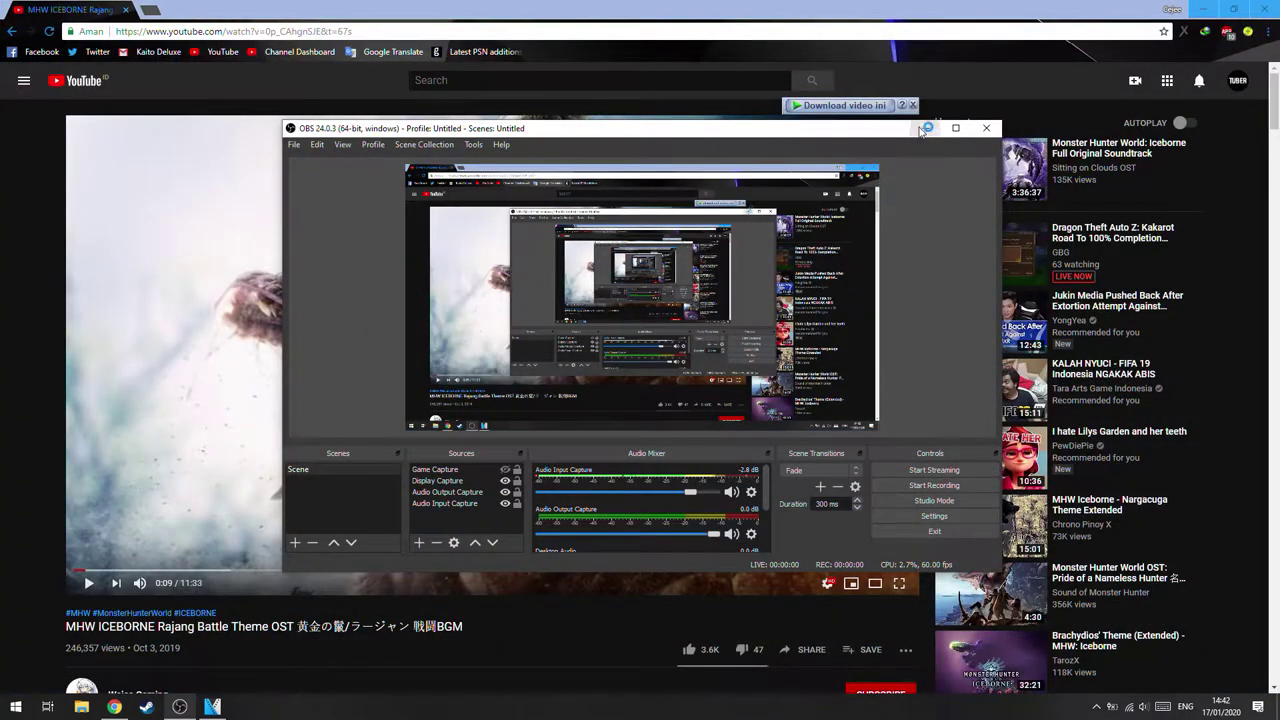
{"action": "left_click", "coordinate": [932, 128]}
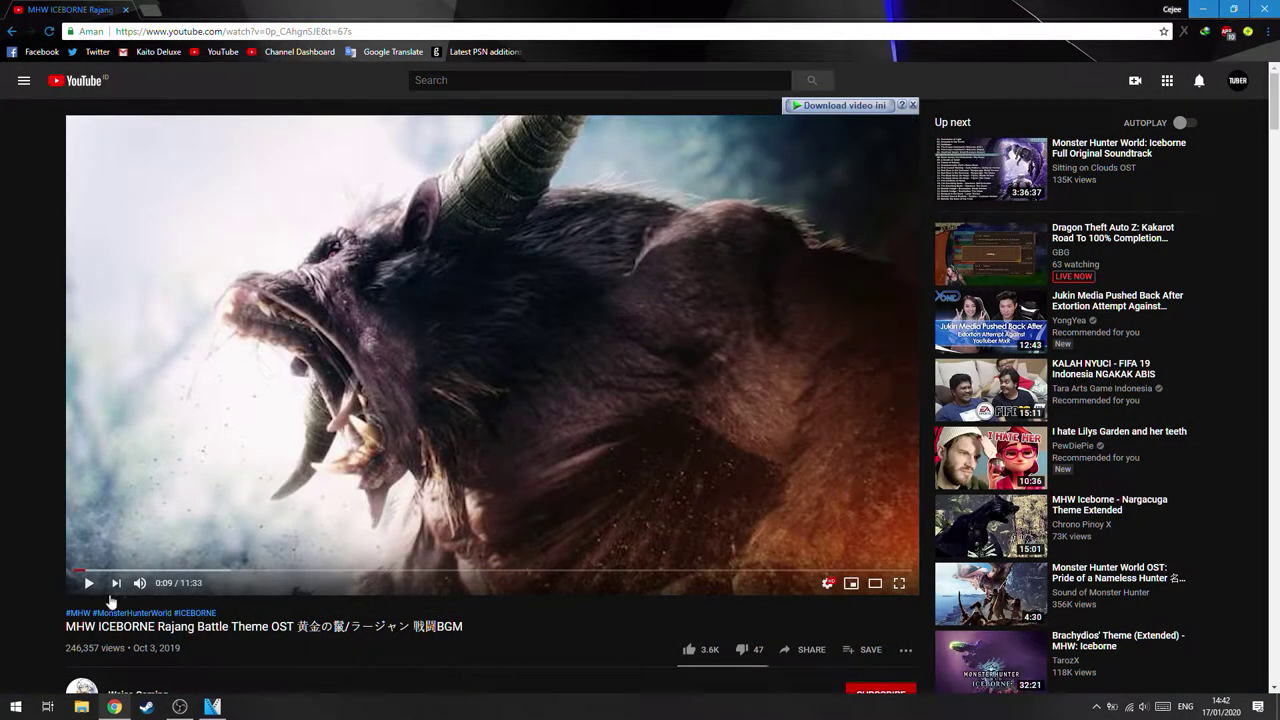
{"action": "left_click", "coordinate": [1204, 8]}
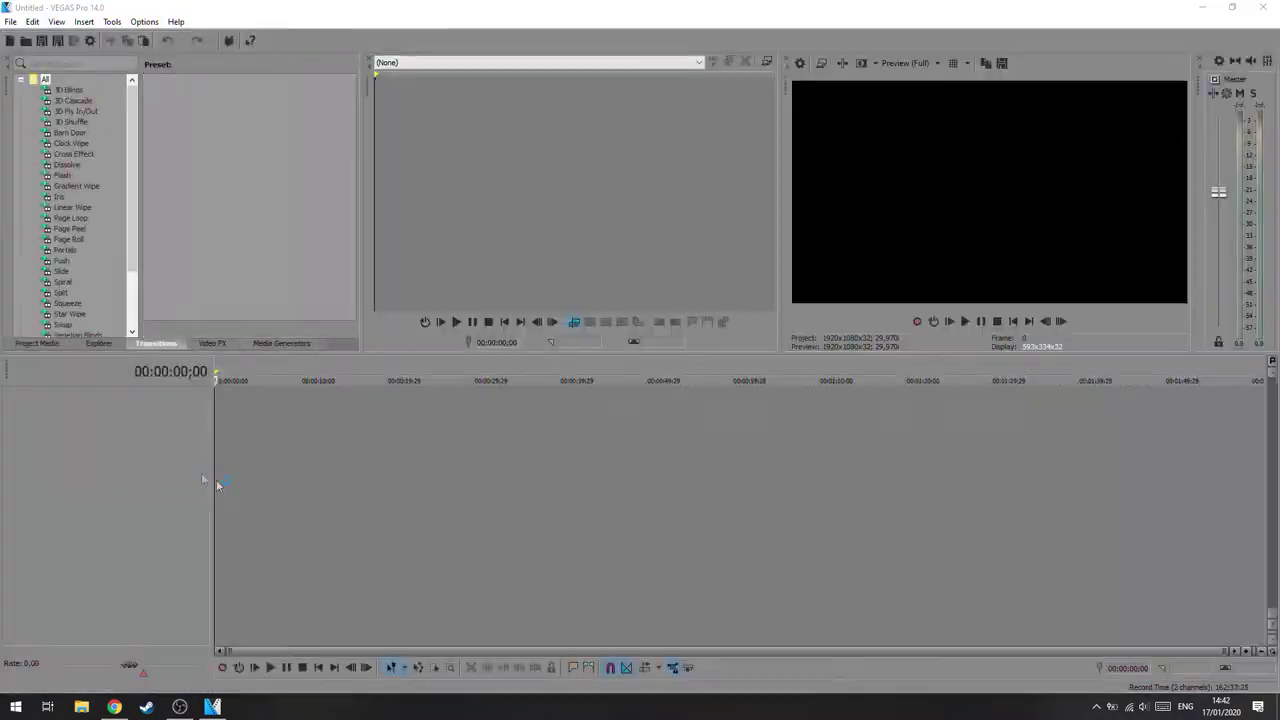
{"action": "left_click", "coordinate": [10, 21]}
{"action": "left_click", "coordinate": [300, 290]}
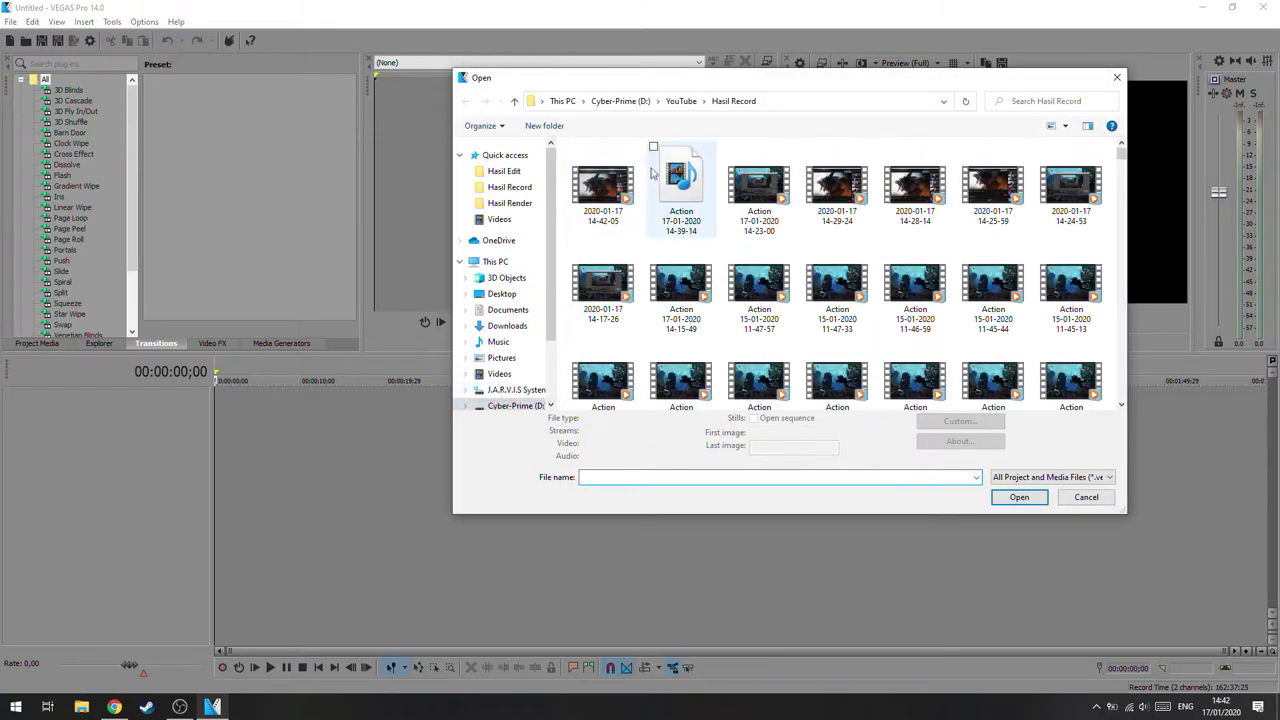
{"action": "left_click", "coordinate": [602, 185]}
{"action": "left_click", "coordinate": [1019, 497]}
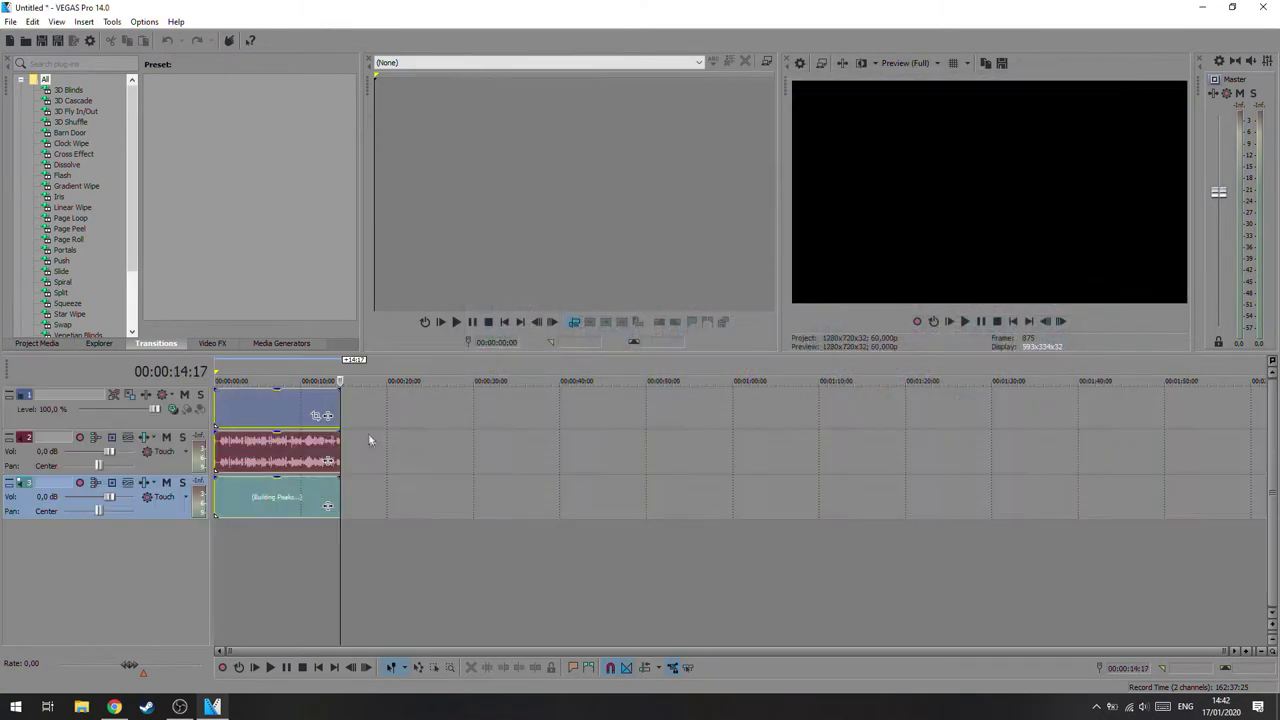
Examine the first audio event's waveform and play back the recording to check its separate audio tracks
{"action": "left_click", "coordinate": [366, 437]}
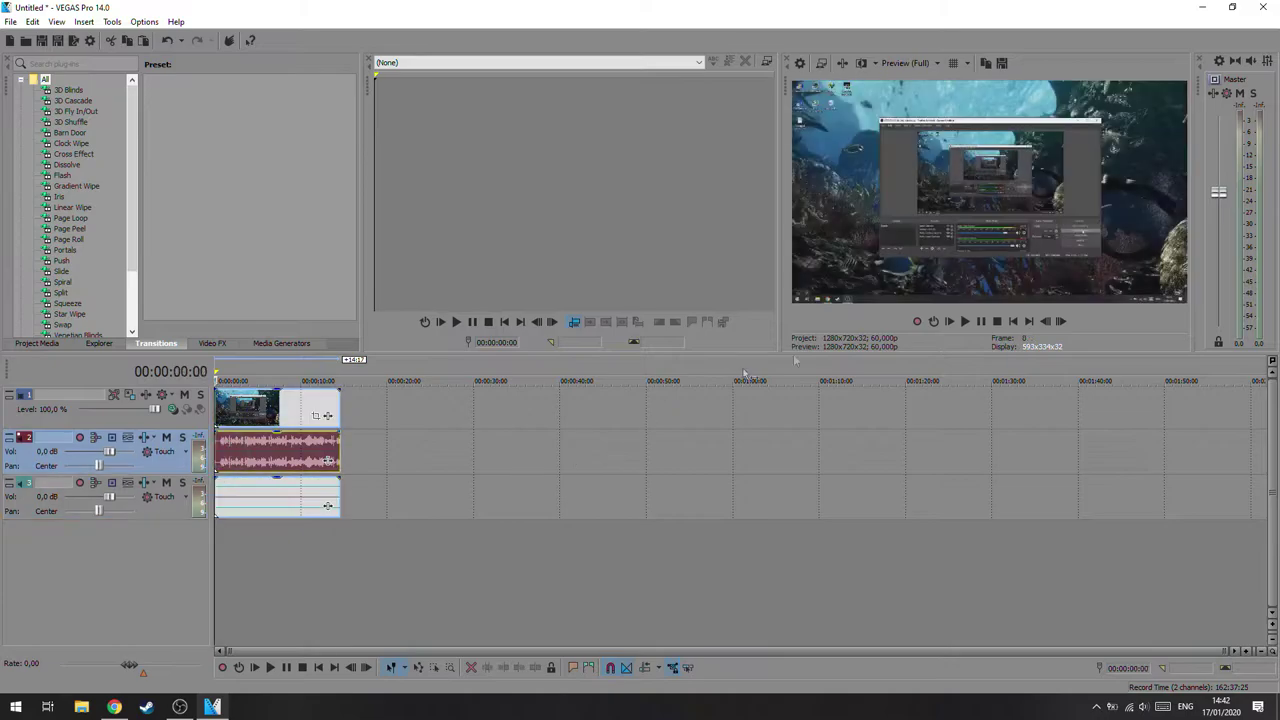
{"action": "scroll", "coordinate": [366, 427], "scroll_direction": "up", "scroll_amount": 5}
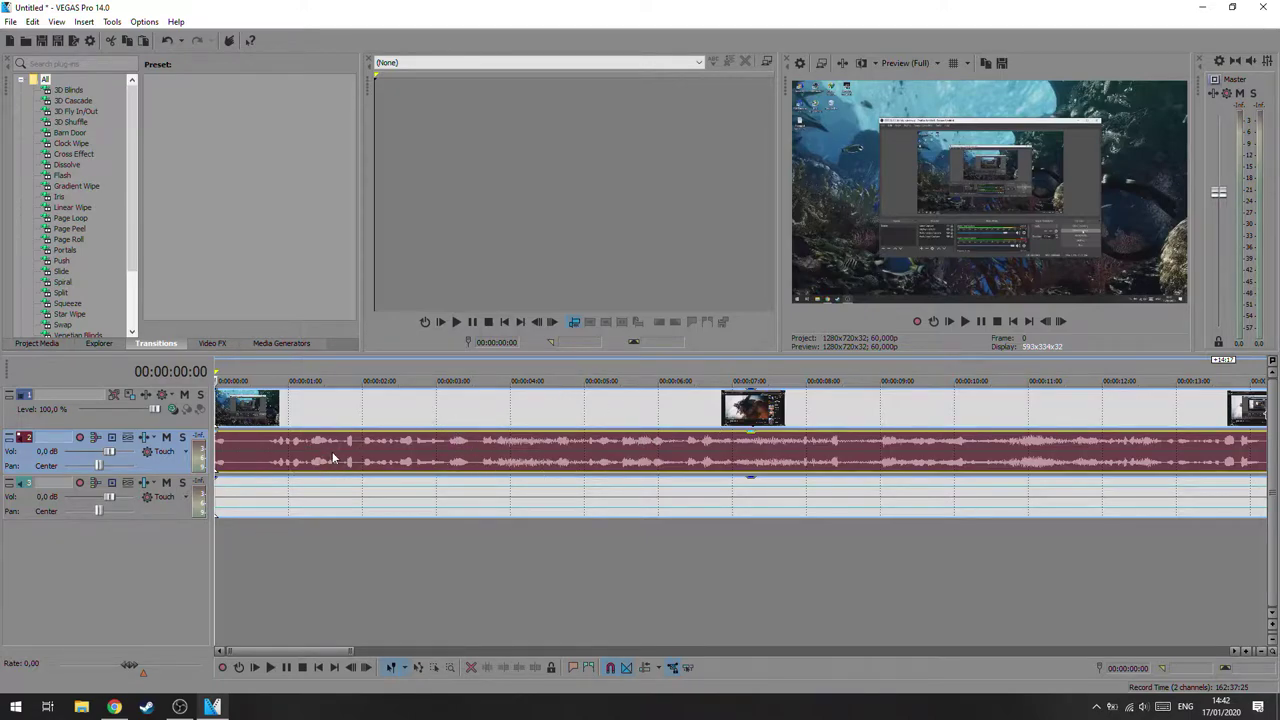
{"action": "scroll", "coordinate": [491, 420], "scroll_direction": "down", "scroll_amount": 5}
{"action": "left_click", "coordinate": [966, 321]}
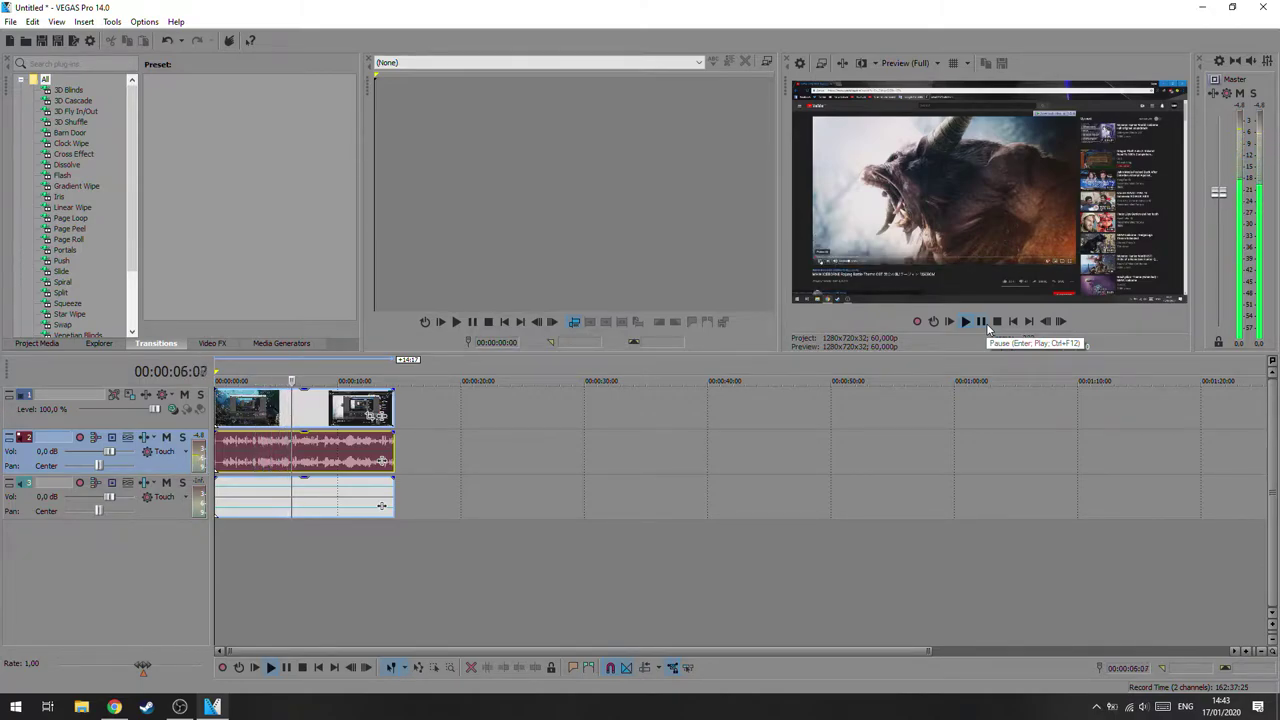
{"action": "left_click", "coordinate": [982, 322]}
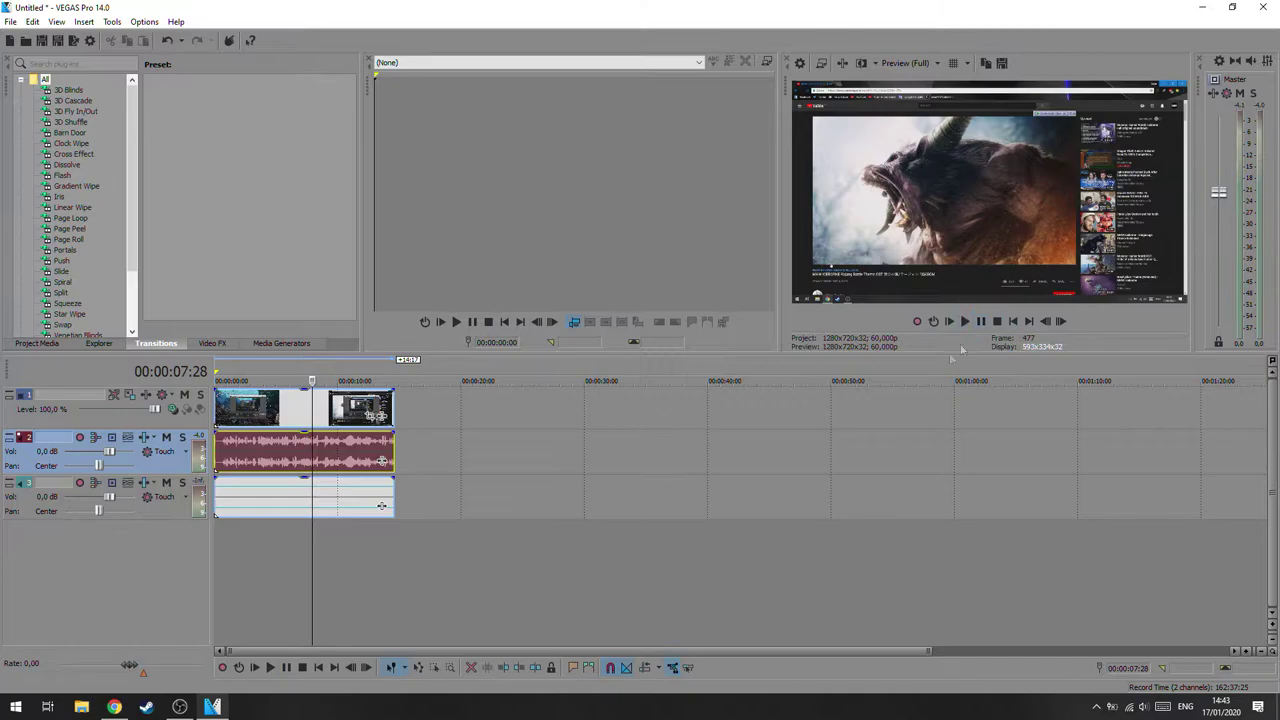
Lower the gain of the first audio event and play back the recording to hear the change
{"action": "left_click", "coordinate": [309, 443]}
{"action": "left_click_drag", "start_coordinate": [309, 446], "coordinate": [309, 470]}
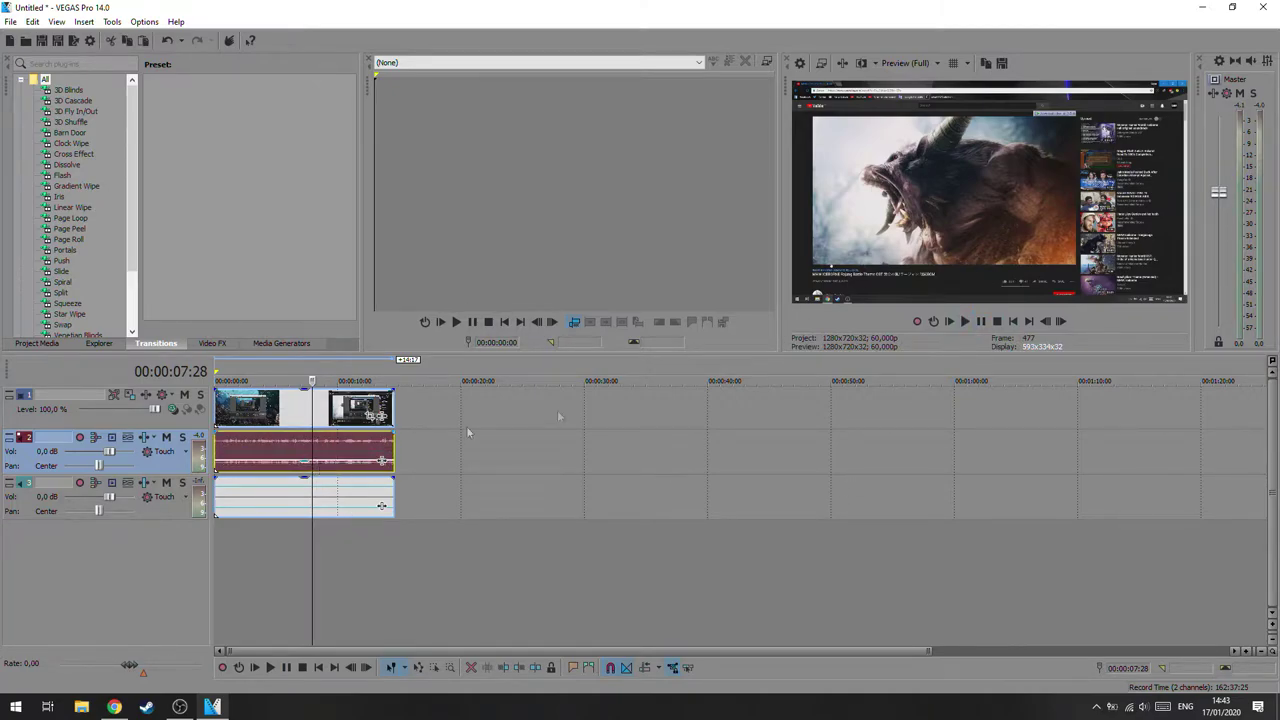
{"action": "left_click", "coordinate": [965, 321]}
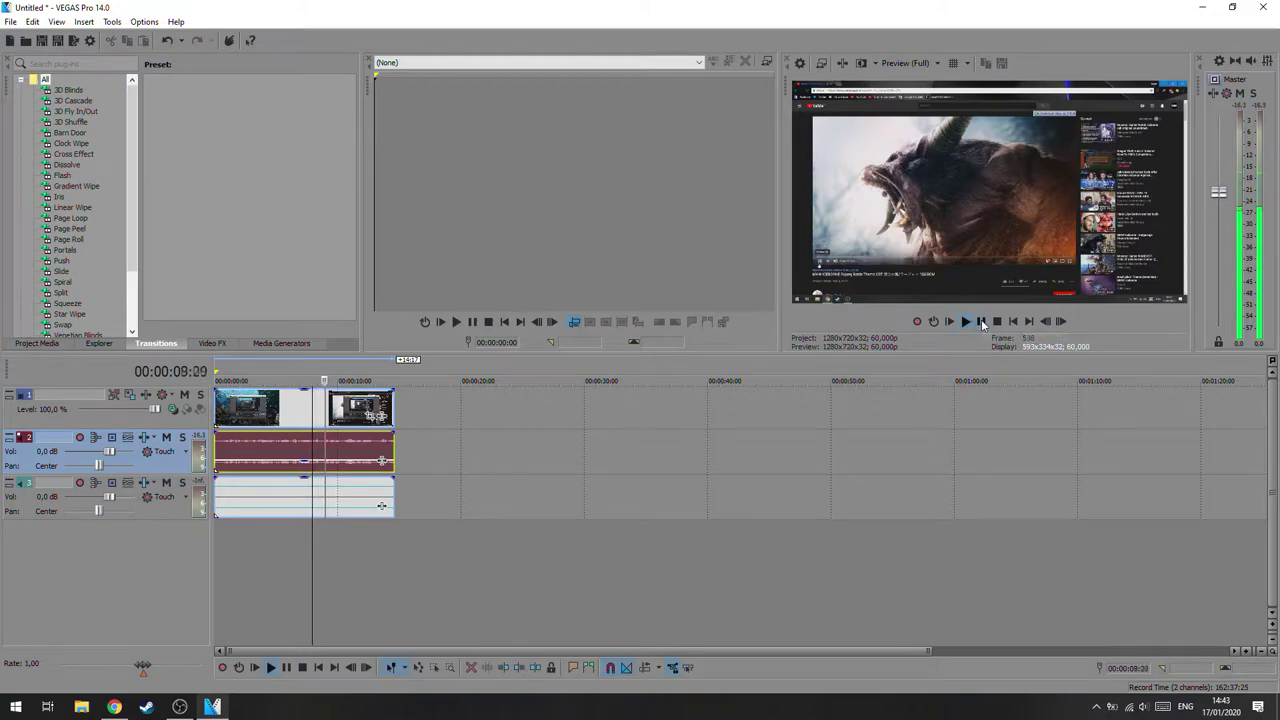
{"action": "left_click", "coordinate": [983, 322]}
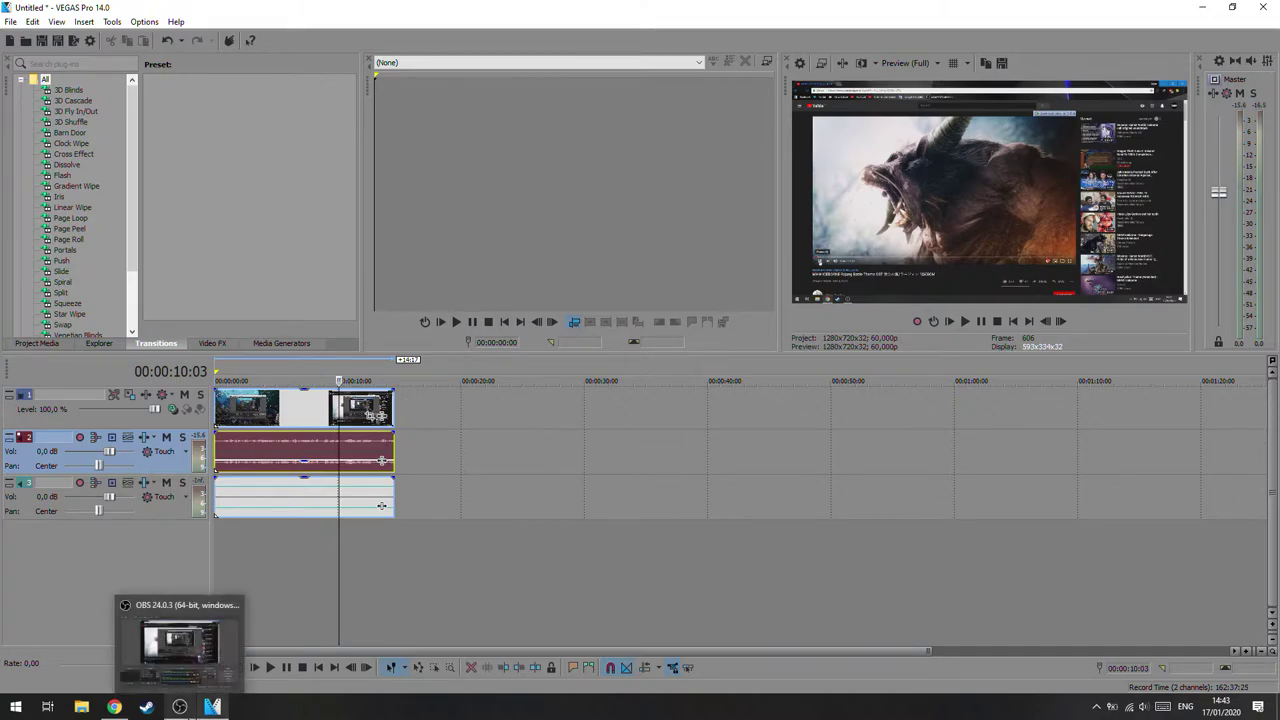
Return to OBS and reassign Audio Output Capture to track 2 only in Advanced Audio Properties
{"action": "left_click", "coordinate": [179, 707]}
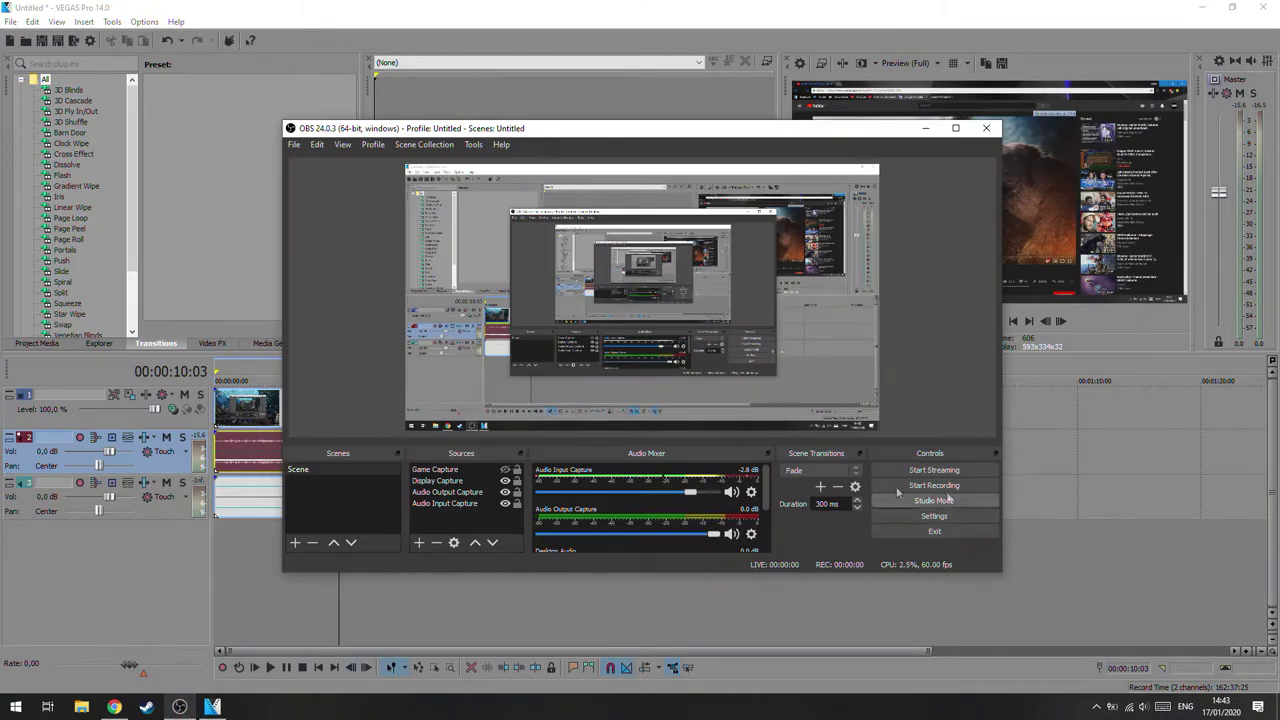
{"action": "left_click", "coordinate": [751, 493]}
{"action": "left_click", "coordinate": [820, 641]}
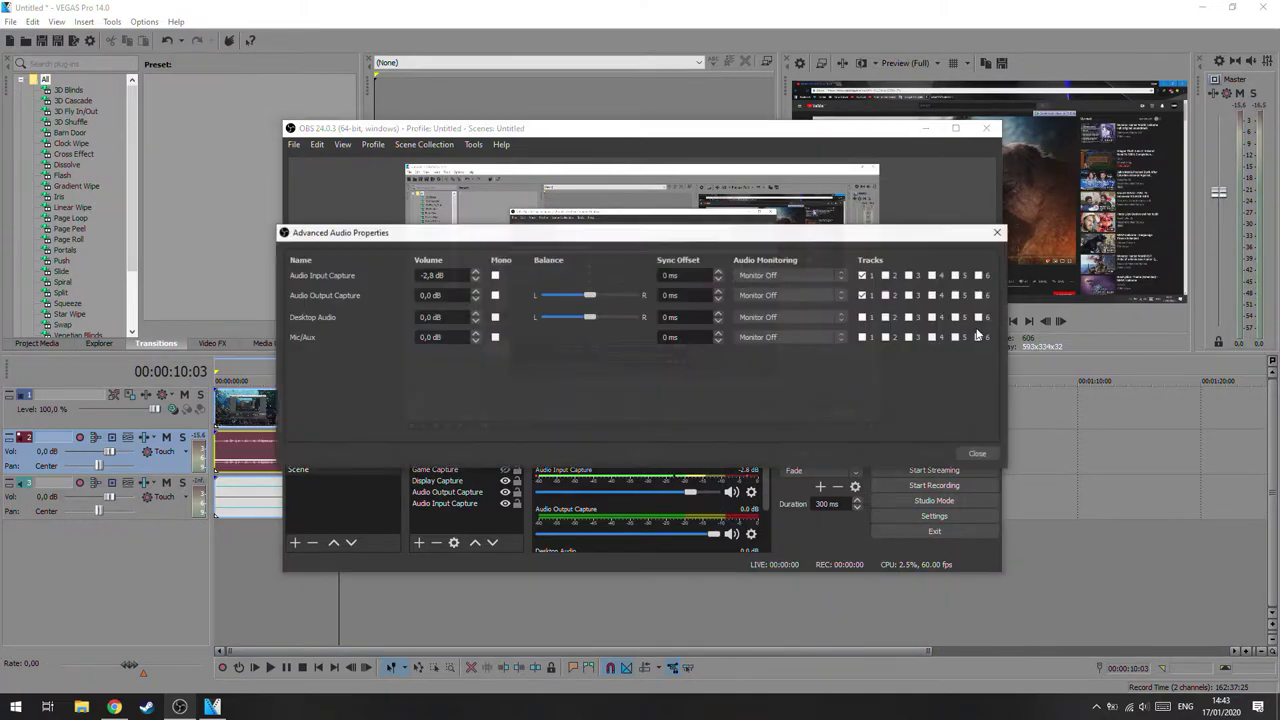
{"action": "left_click", "coordinate": [886, 295]}
{"action": "left_click", "coordinate": [862, 295]}
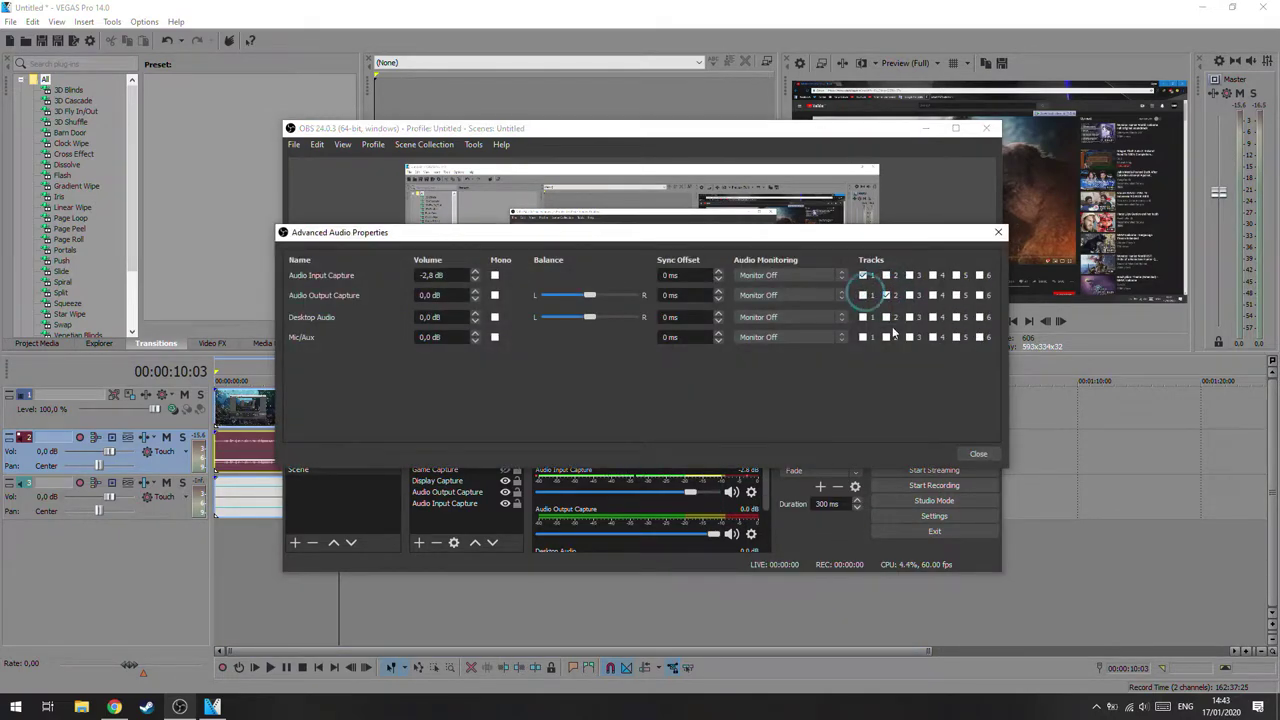
Close the advanced audio settings and record a short OBS test clip while briefly playing the Rajang Battle Theme video on YouTube
{"action": "left_click", "coordinate": [978, 455]}
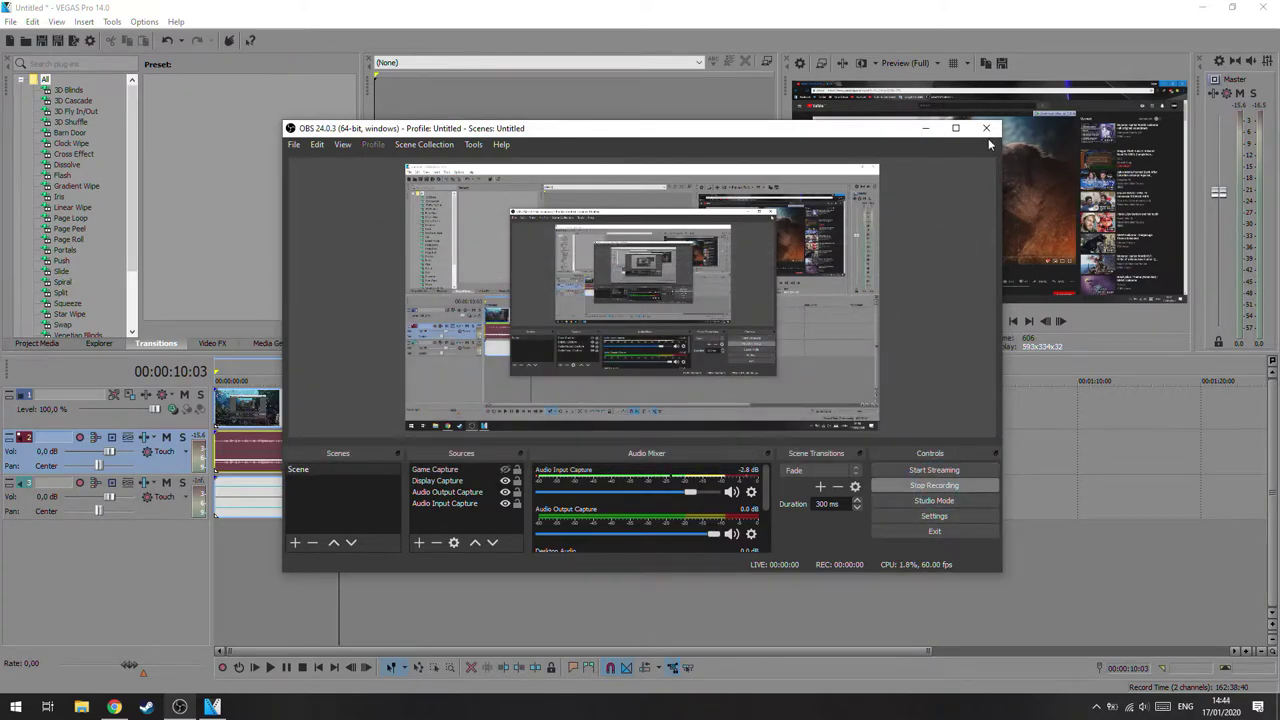
{"action": "left_click", "coordinate": [925, 128]}
{"action": "left_click", "coordinate": [114, 708]}
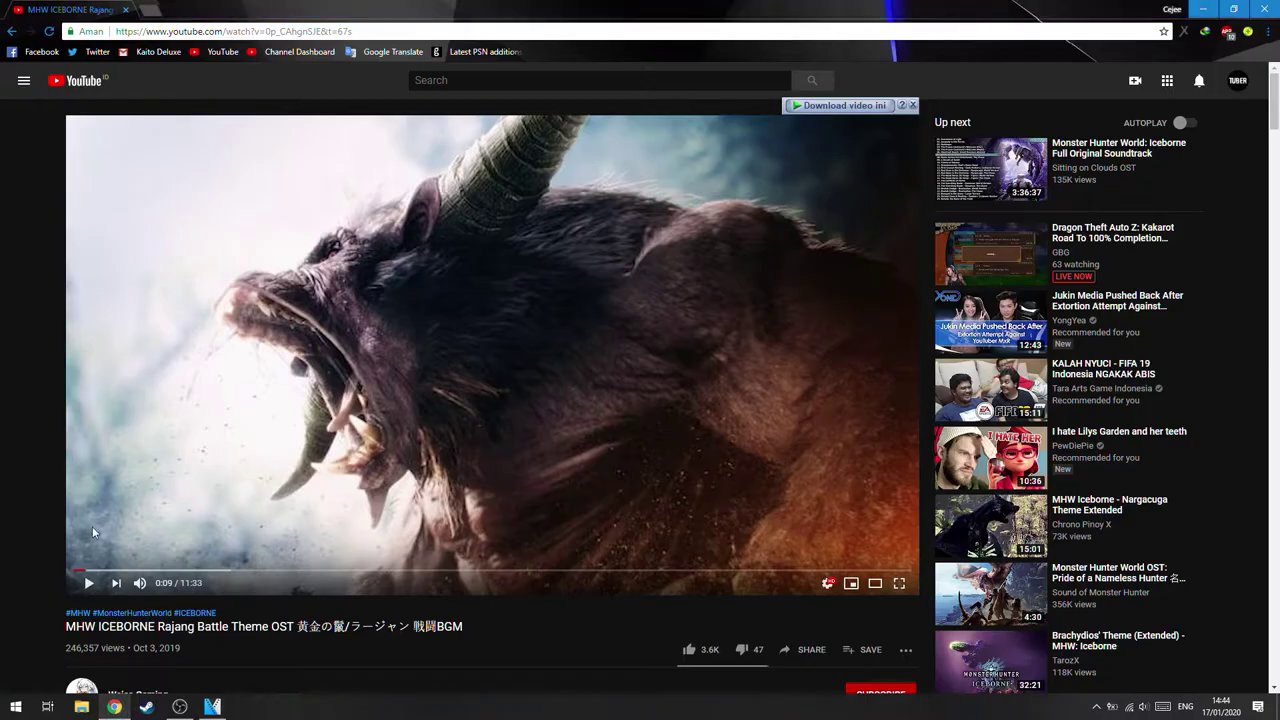
{"action": "left_click", "coordinate": [88, 583]}
{"action": "left_click", "coordinate": [88, 583]}
{"action": "left_click", "coordinate": [213, 707]}
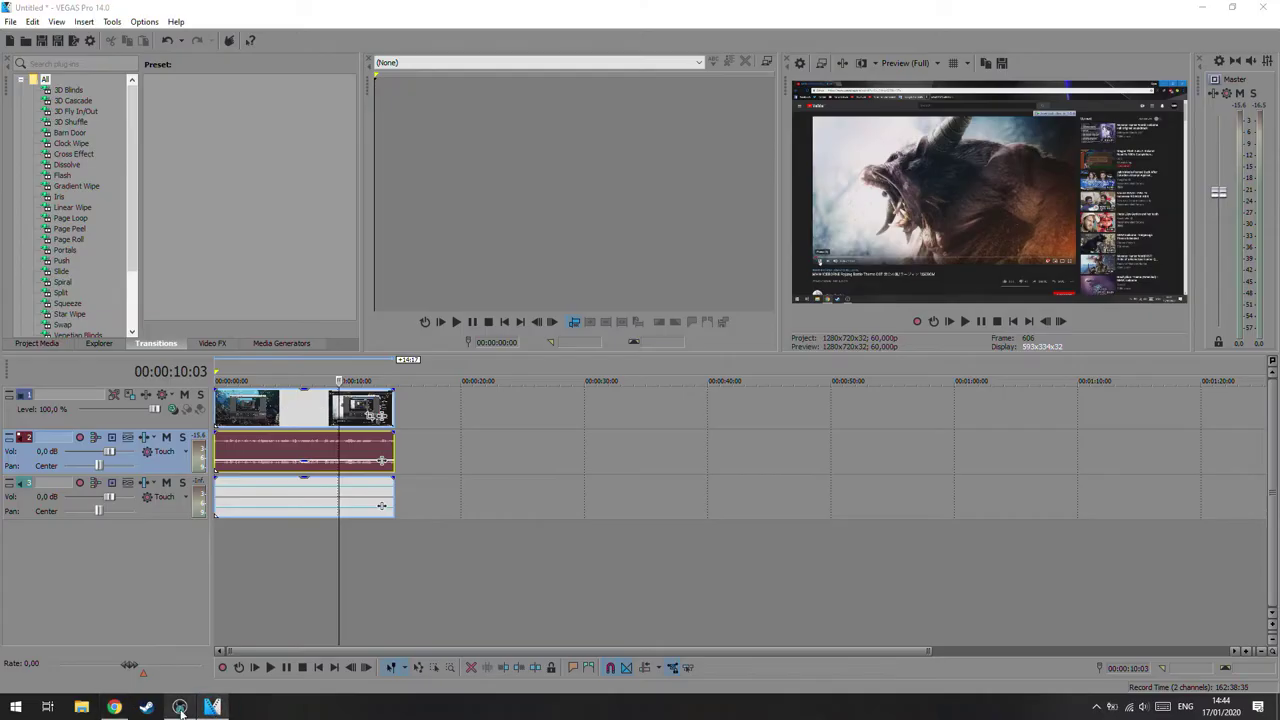
{"action": "left_click", "coordinate": [180, 707]}
{"action": "left_click", "coordinate": [934, 485]}
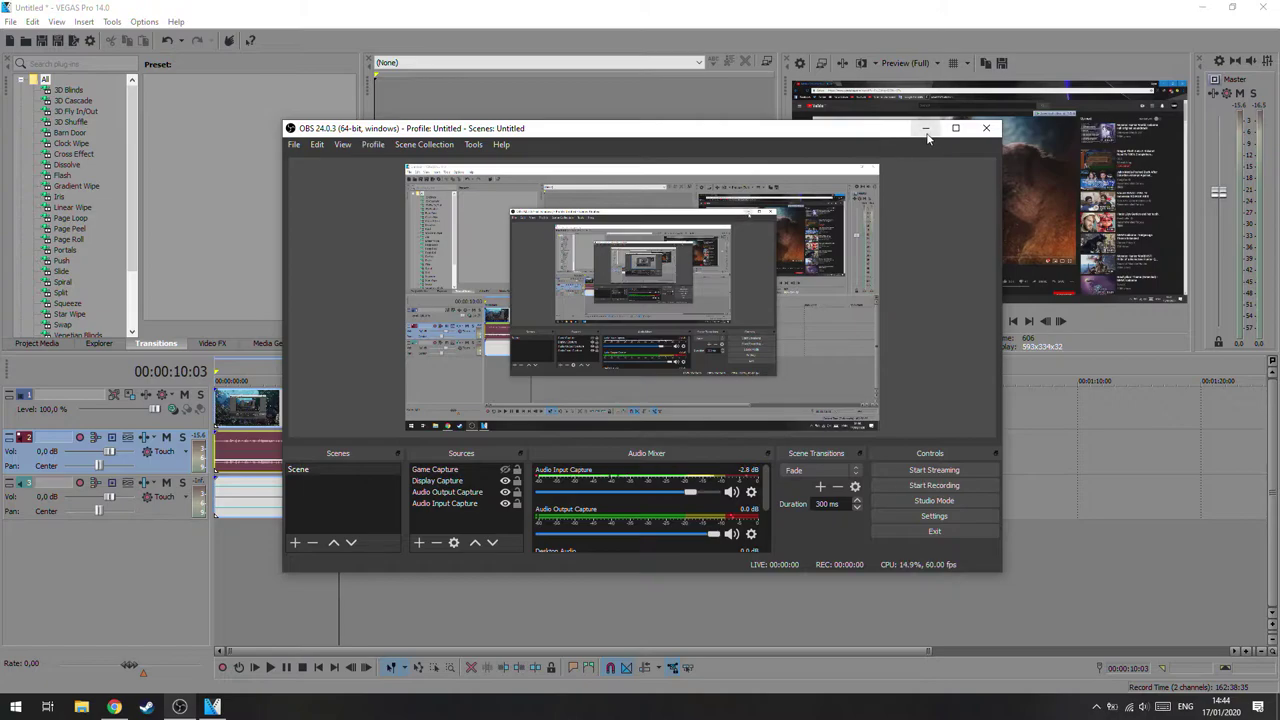
{"action": "left_click", "coordinate": [925, 128]}
{"action": "left_click", "coordinate": [424, 411]}
{"action": "left_click", "coordinate": [10, 21]}
{"action": "left_click", "coordinate": [40, 55]}
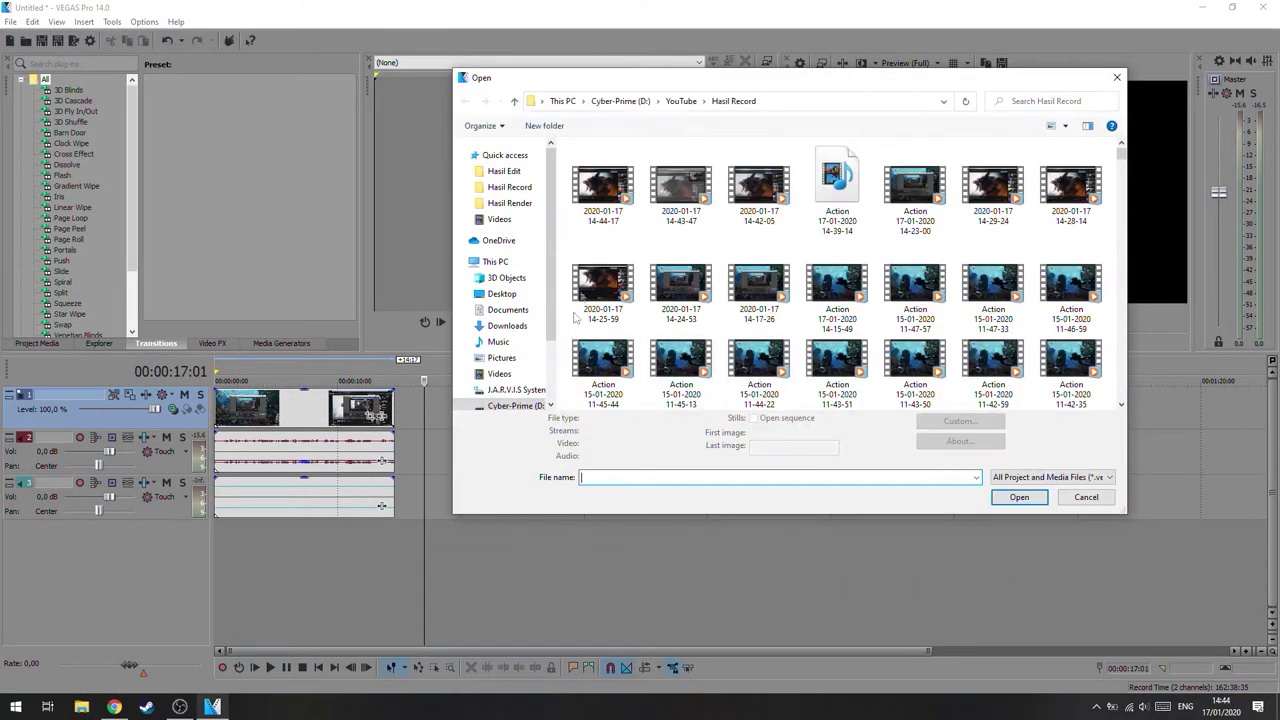
{"action": "left_click", "coordinate": [603, 183]}
{"action": "left_click", "coordinate": [1014, 506]}
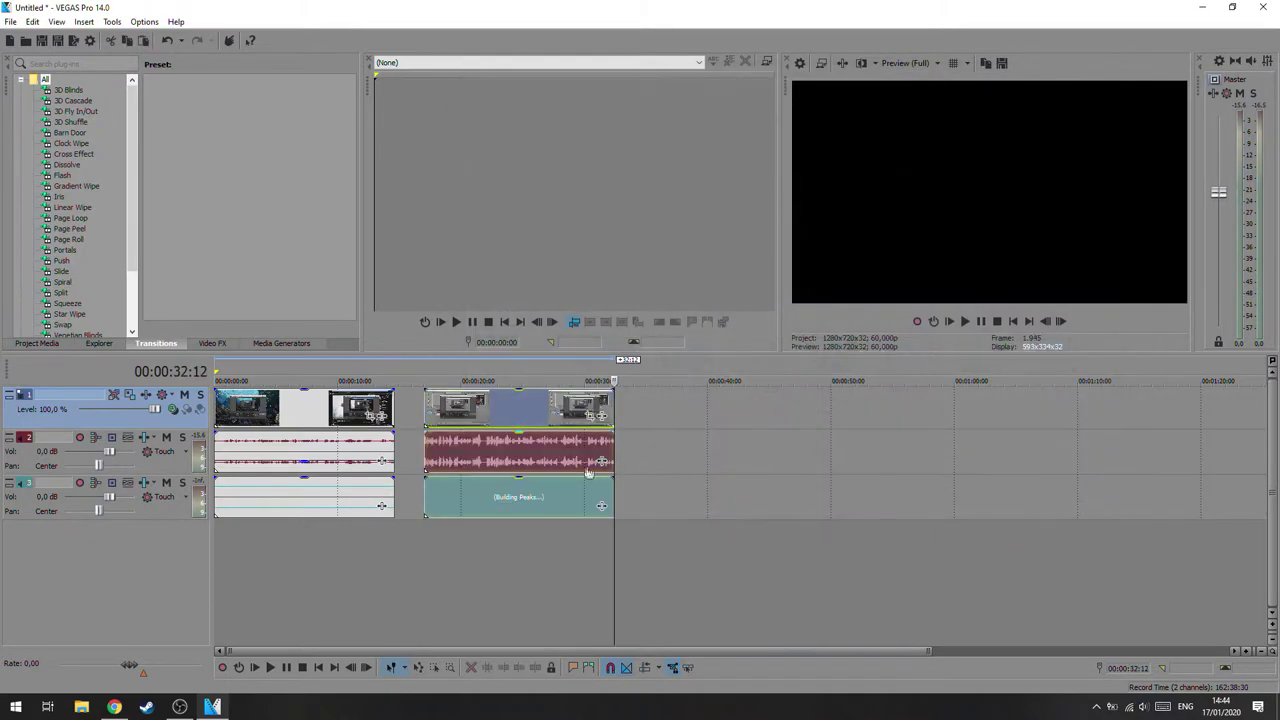
Restore the gain of the earlier recording's first audio event to 0.0 dB
{"action": "left_click", "coordinate": [300, 466]}
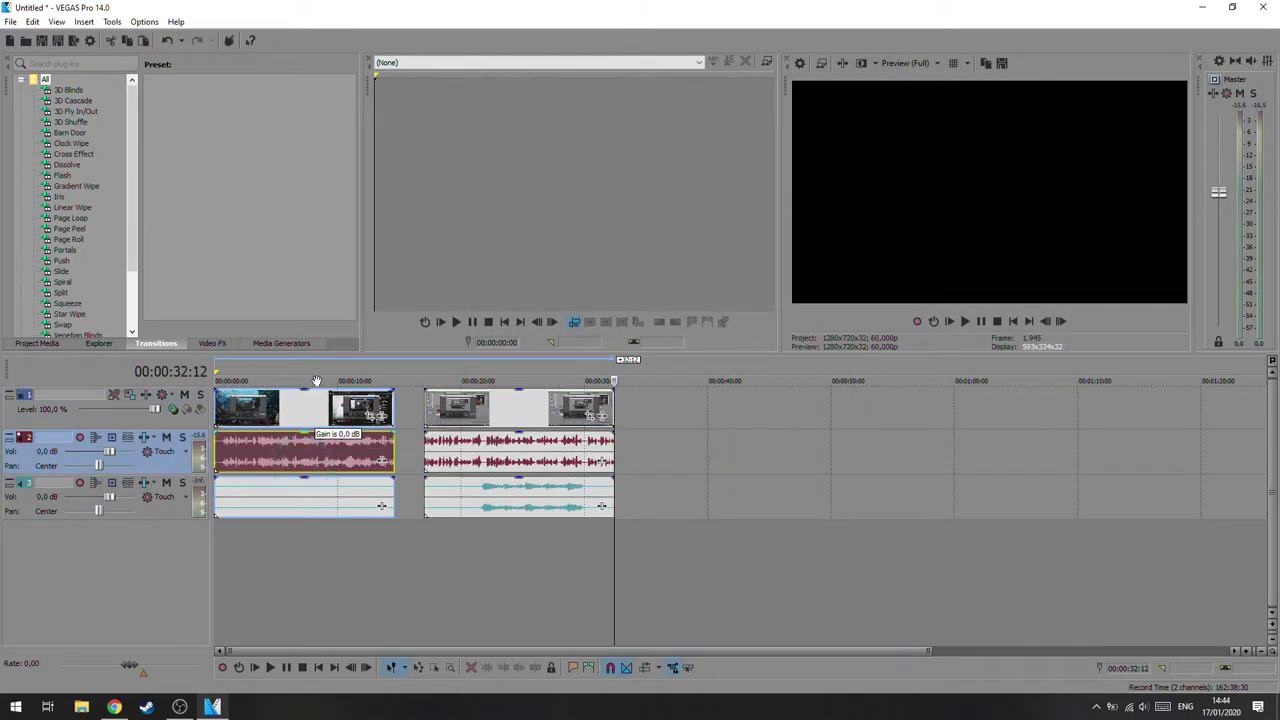
{"action": "left_click", "coordinate": [286, 465]}
Compare the new recording's two audio events and play it back from 00:00:21:14 to check both tracks
{"action": "left_click", "coordinate": [512, 451]}
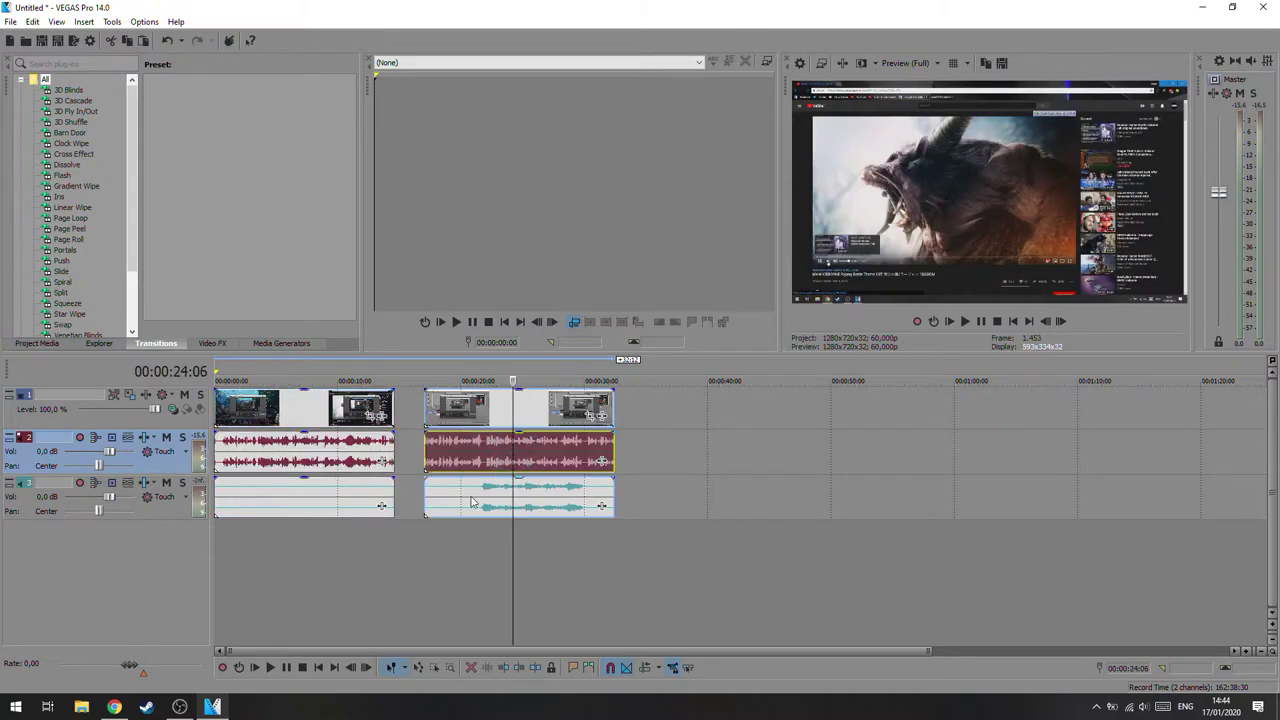
{"action": "left_click", "coordinate": [478, 500]}
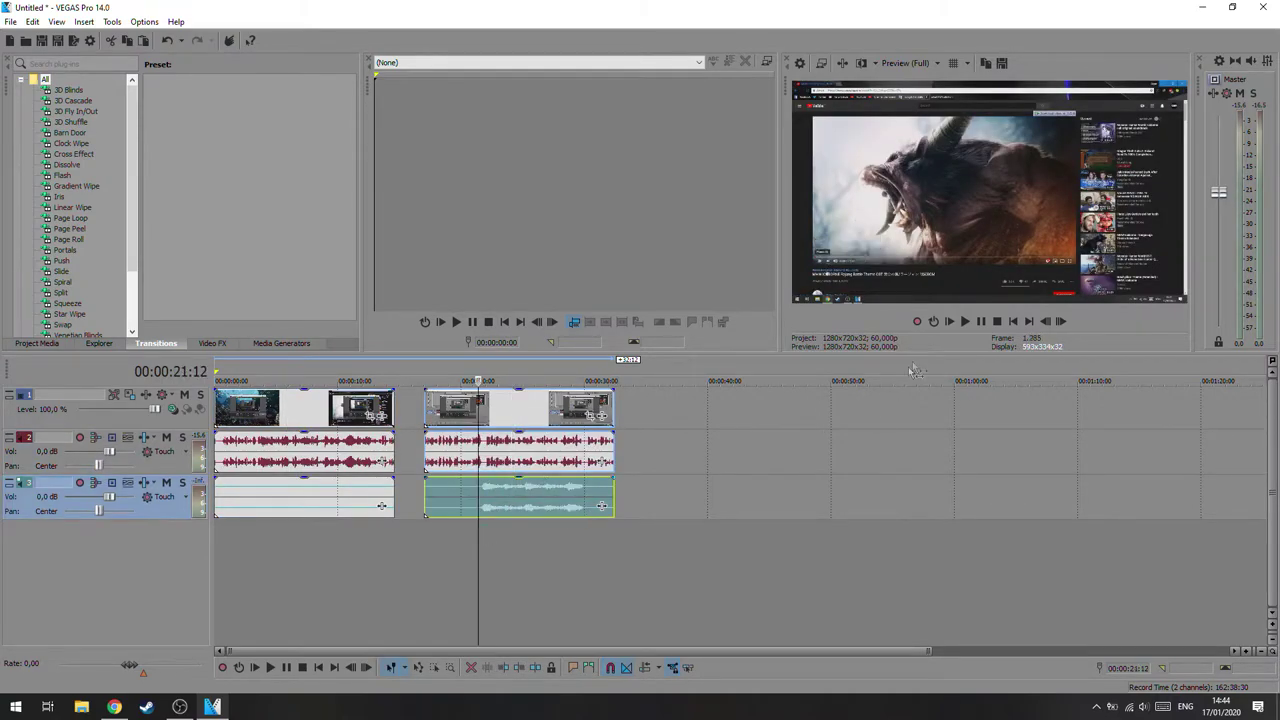
{"action": "left_click", "coordinate": [513, 494]}
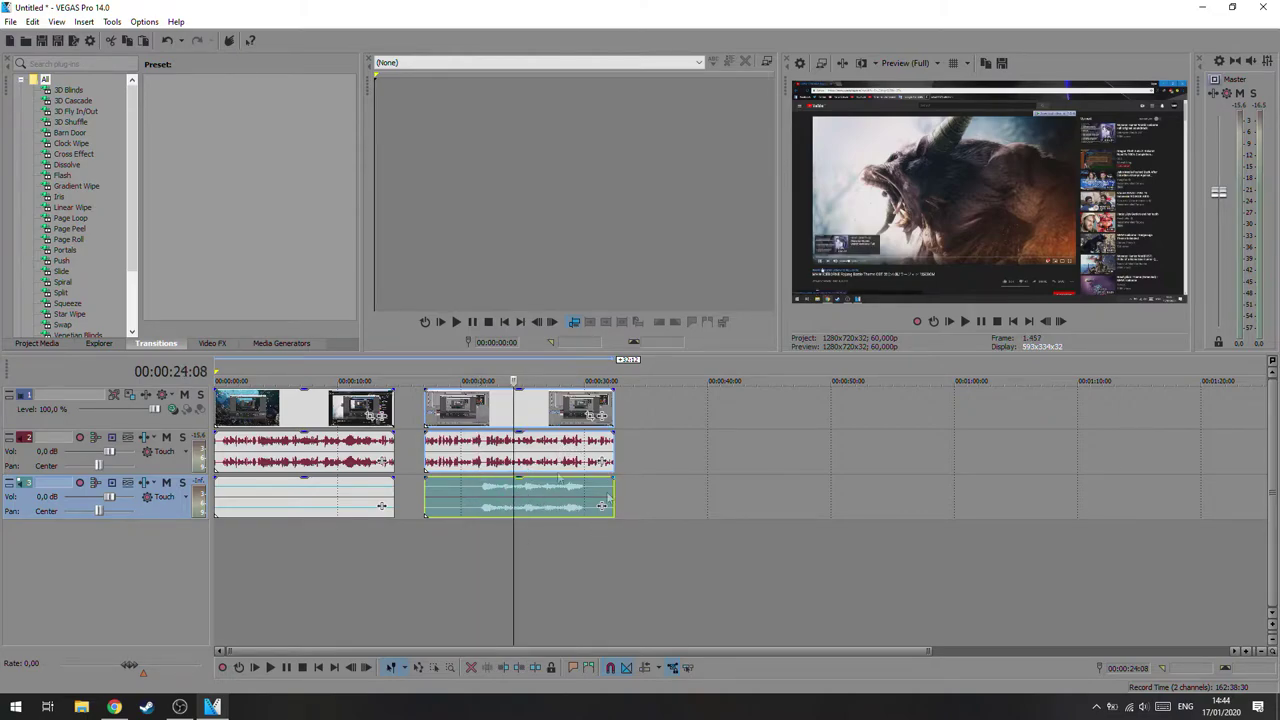
{"action": "left_click", "coordinate": [479, 502]}
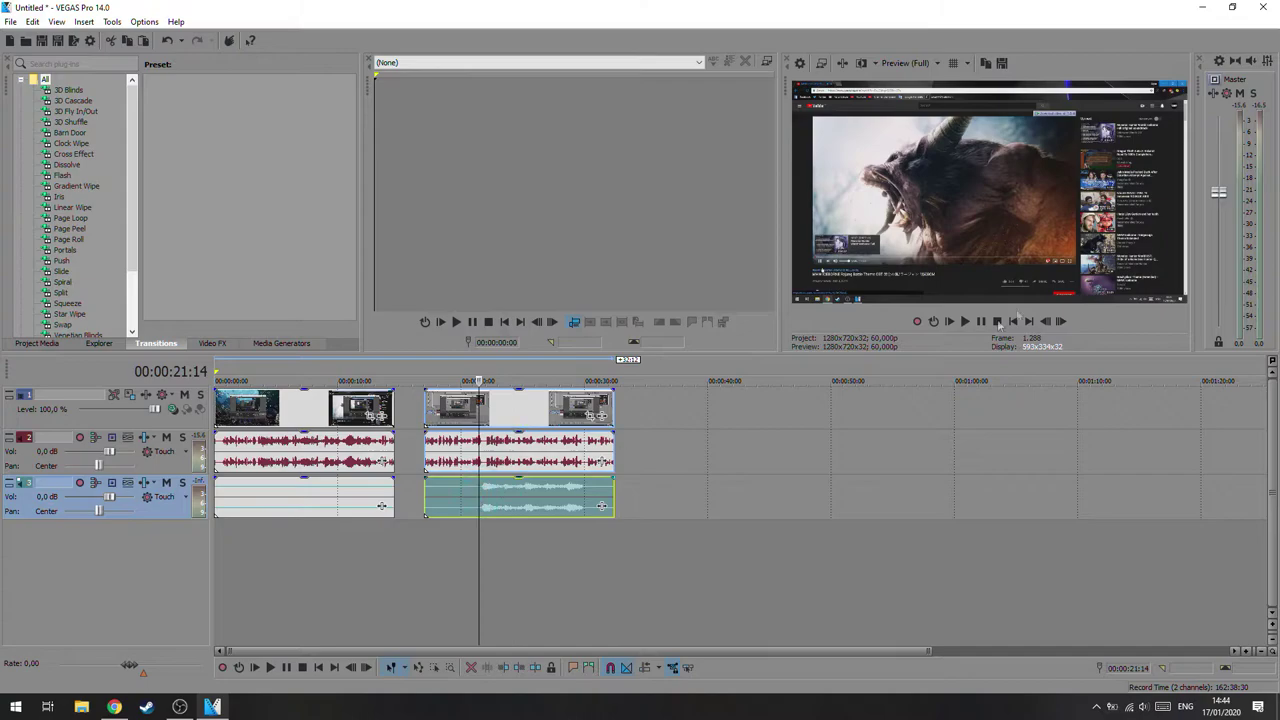
{"action": "left_click", "coordinate": [966, 322]}
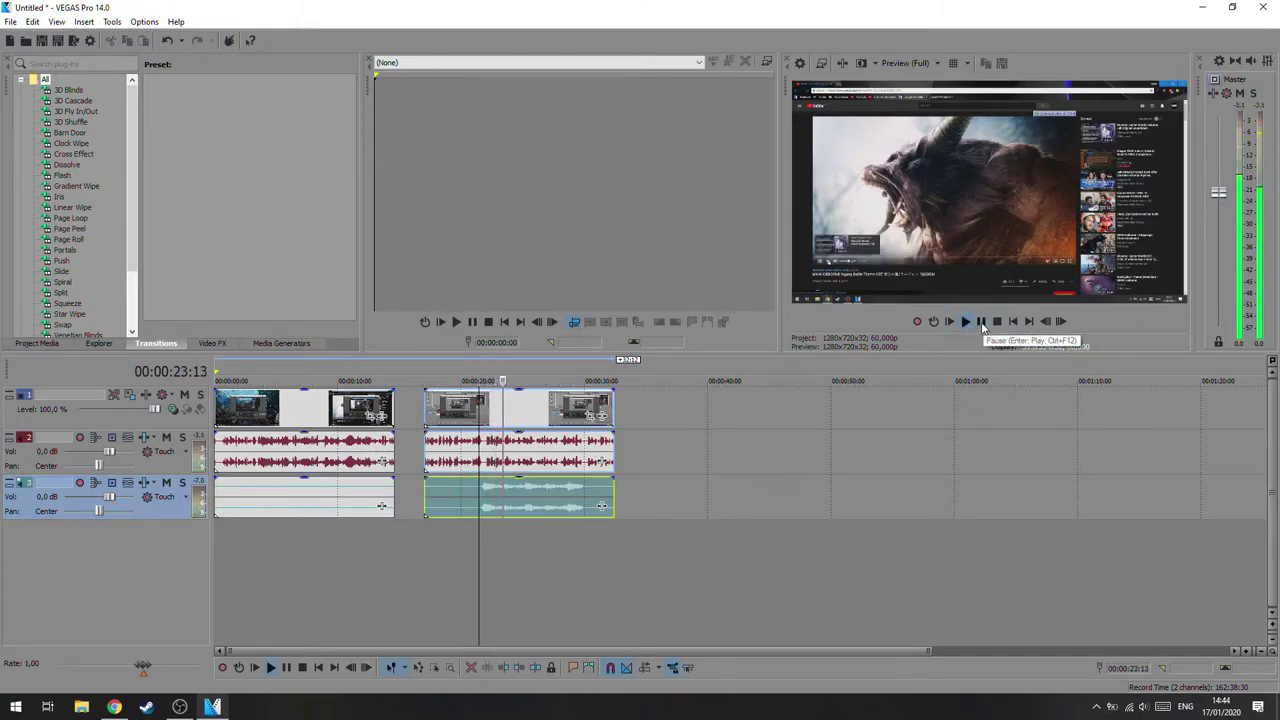
{"action": "left_click", "coordinate": [982, 322]}
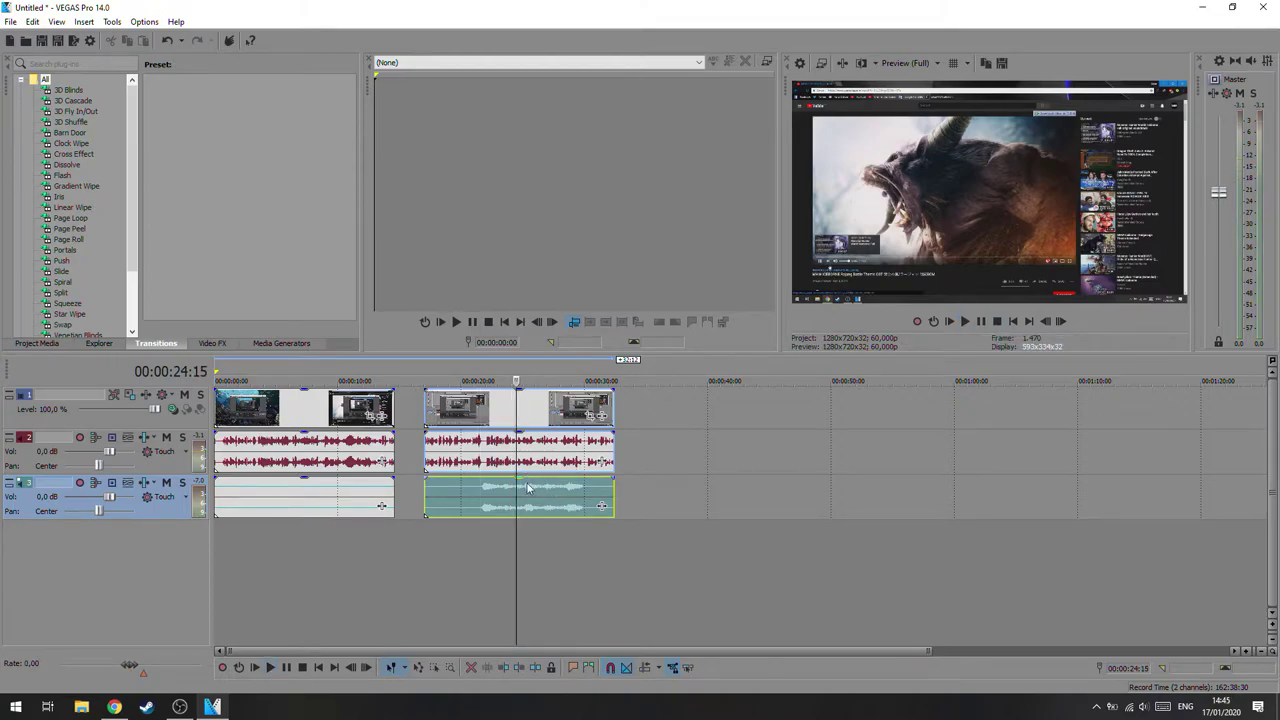
Lower the gain of the new recording's second audio event and play it back to hear the balance
{"action": "left_click_drag", "start_coordinate": [519, 485], "coordinate": [521, 516]}
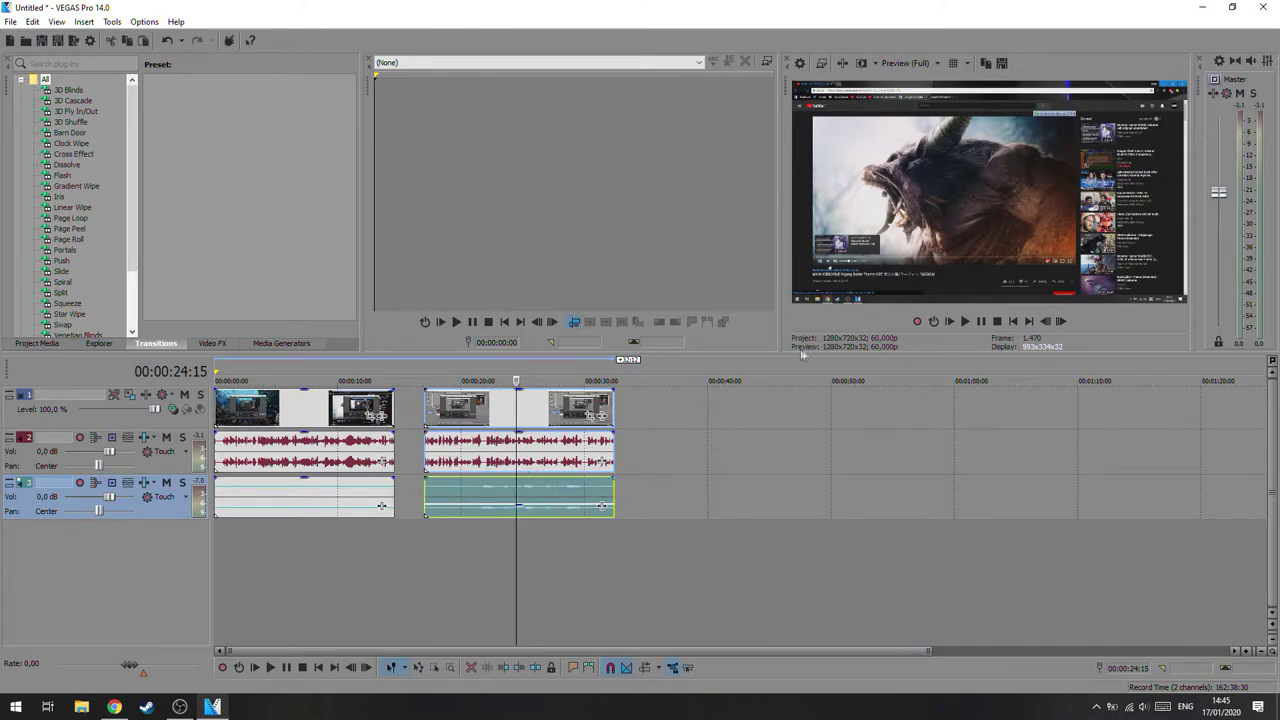
{"action": "left_click", "coordinate": [966, 321]}
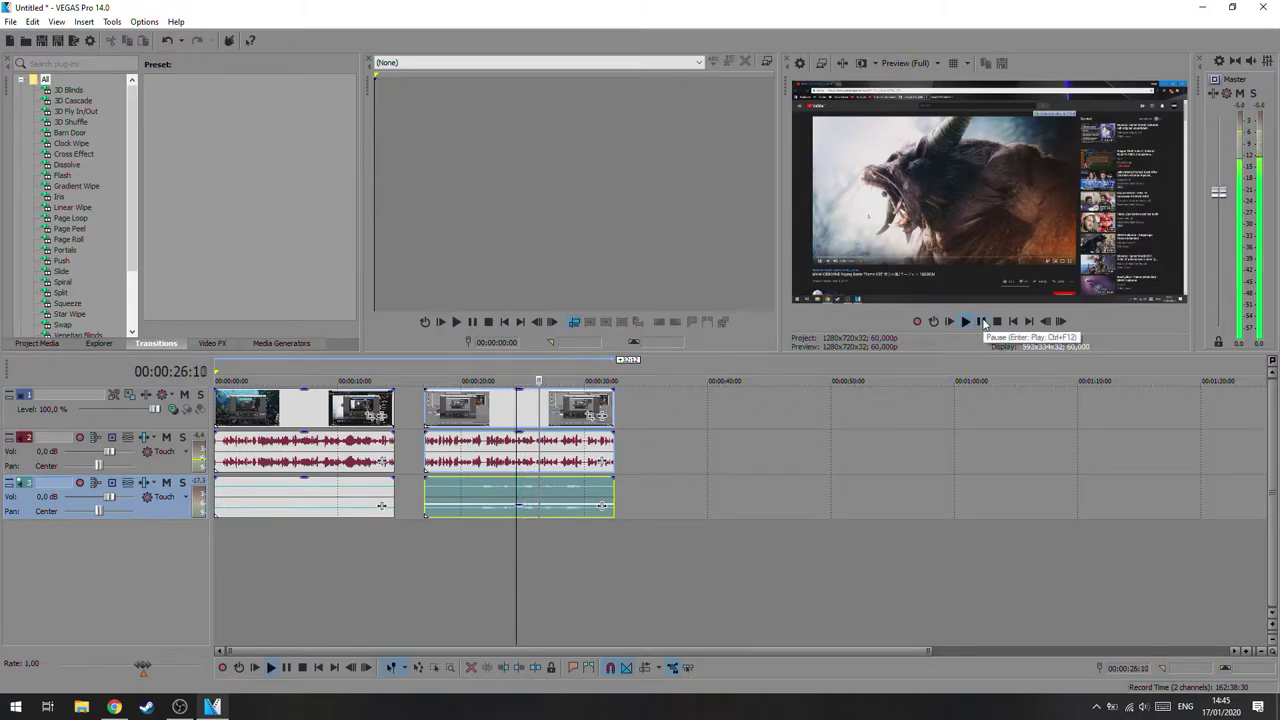
{"action": "left_click", "coordinate": [983, 321]}
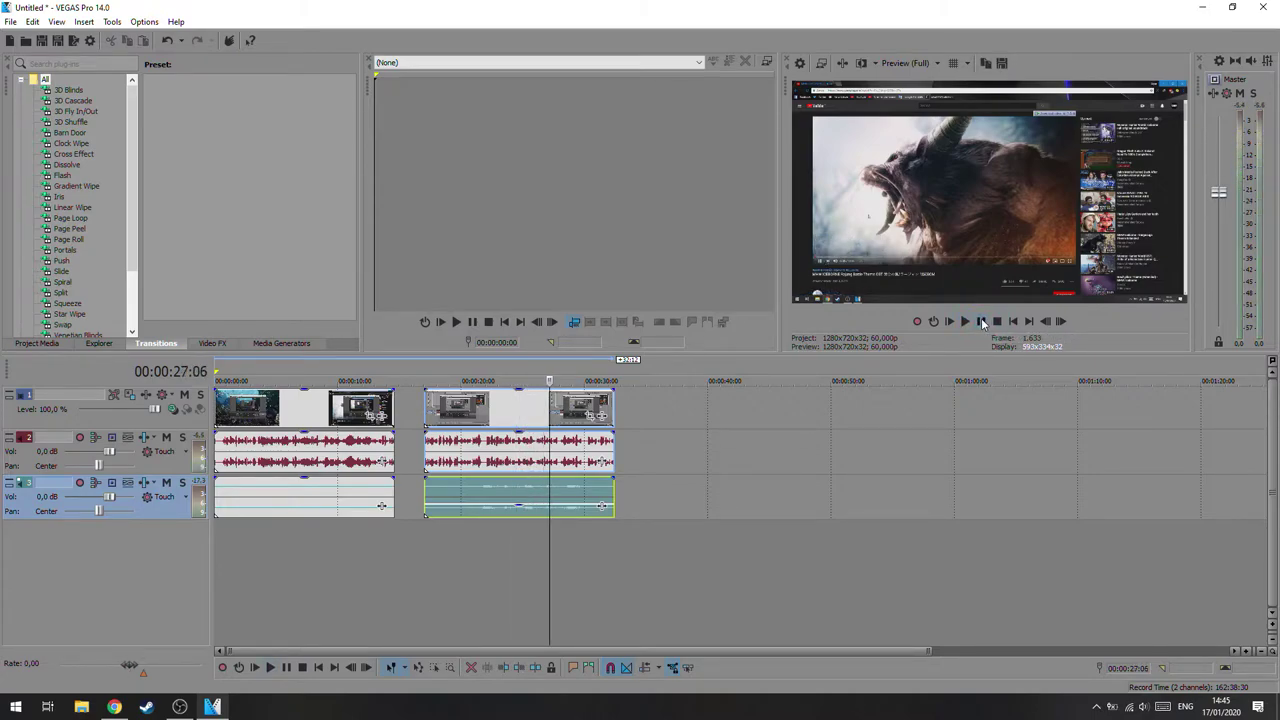
Switch to OBS, lower the Audio Output Capture volume to -6.7 dB, and return to VEGAS Pro
{"action": "left_click", "coordinate": [179, 707]}
{"action": "left_click_drag", "start_coordinate": [714, 533], "coordinate": [669, 537]}
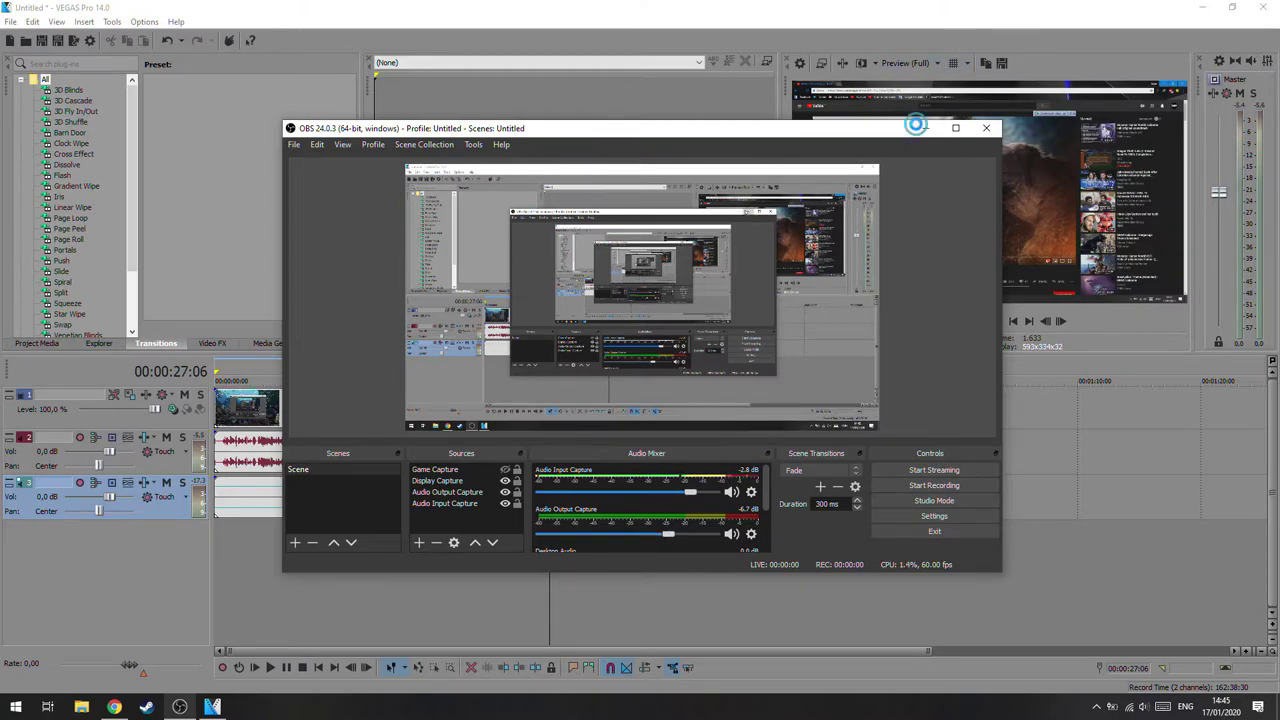
{"action": "left_click", "coordinate": [922, 128]}
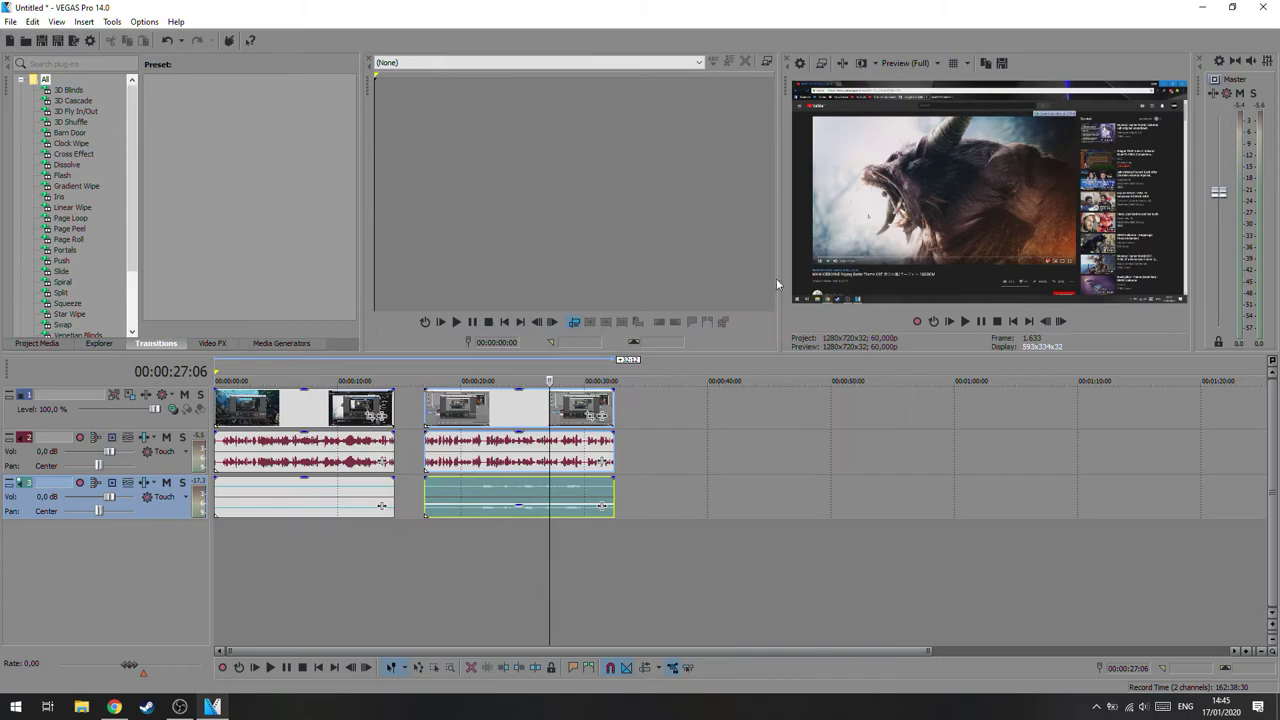
Split the new recording's video and audio events at 00:00:24:29 and 00:00:26:05 to isolate a short middle segment
{"action": "left_click", "coordinate": [540, 490]}
{"action": "left_click", "coordinate": [527, 487]}
{"action": "left_click", "coordinate": [533, 479]}
{"action": "scroll", "coordinate": [625, 497], "scroll_direction": "up", "scroll_amount": 5}
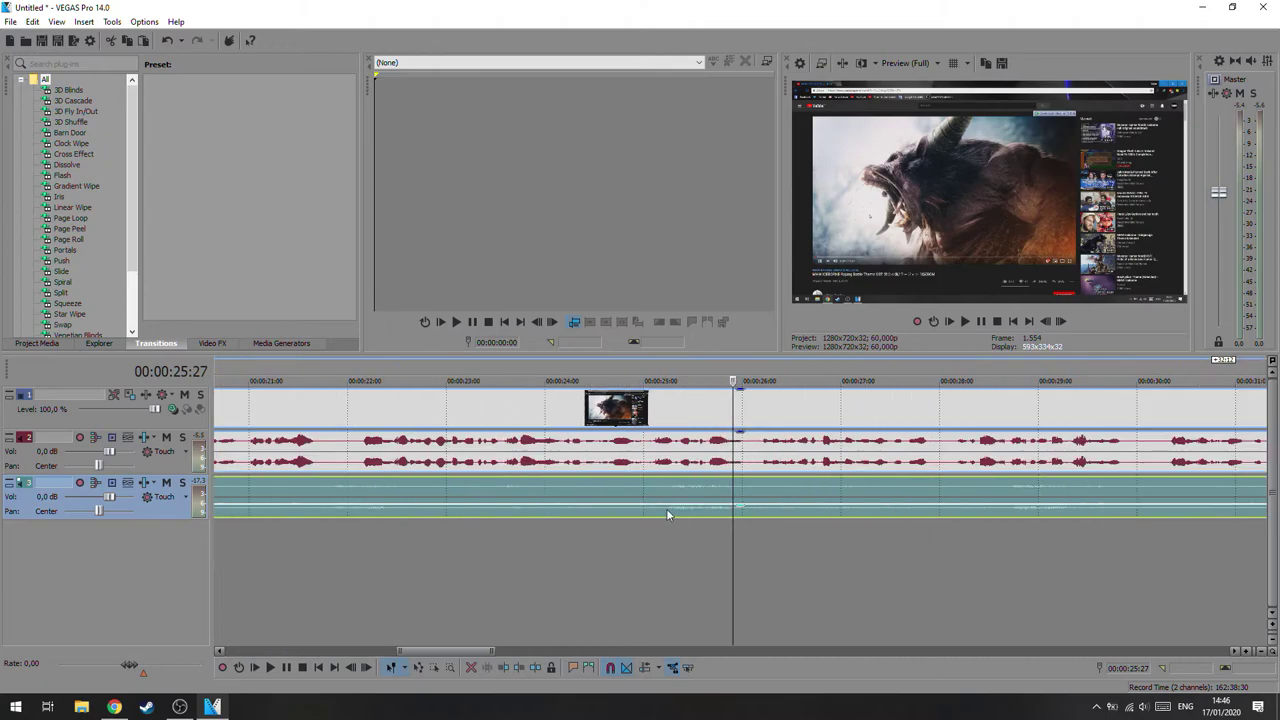
{"action": "left_click", "coordinate": [640, 491]}
{"action": "key", "text": "s"}
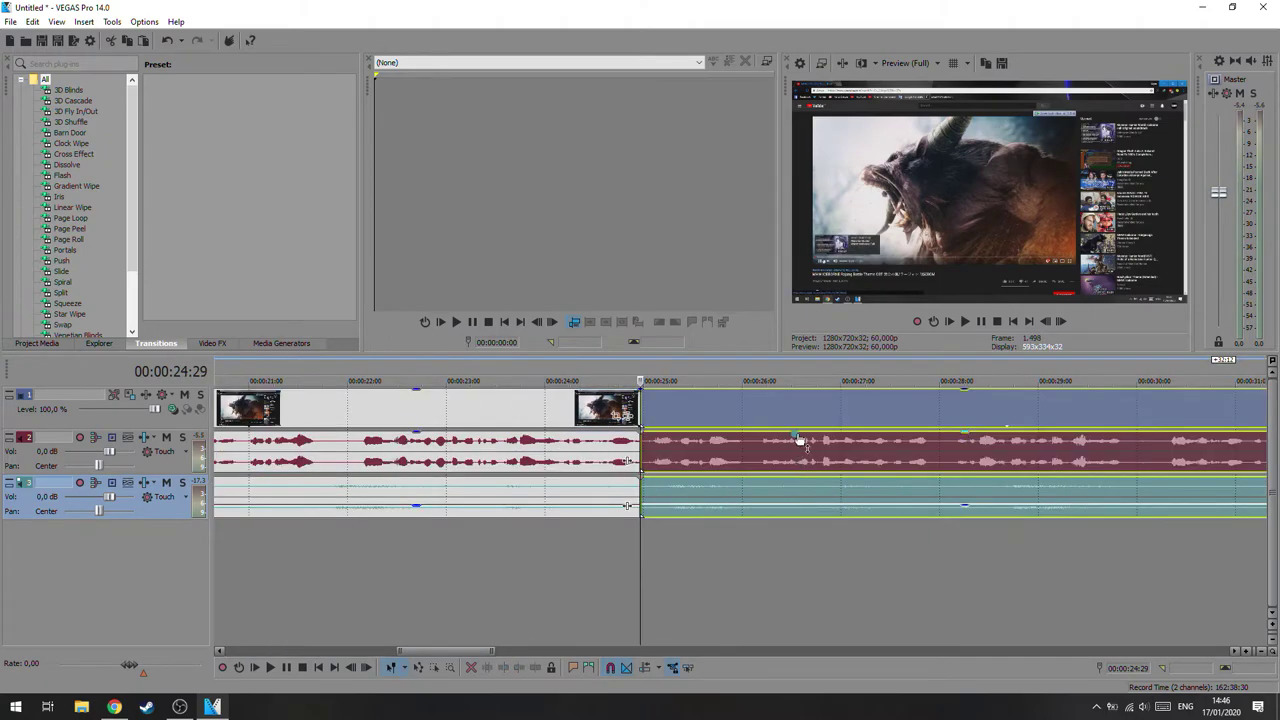
{"action": "left_click", "coordinate": [757, 475]}
{"action": "key", "text": "s"}
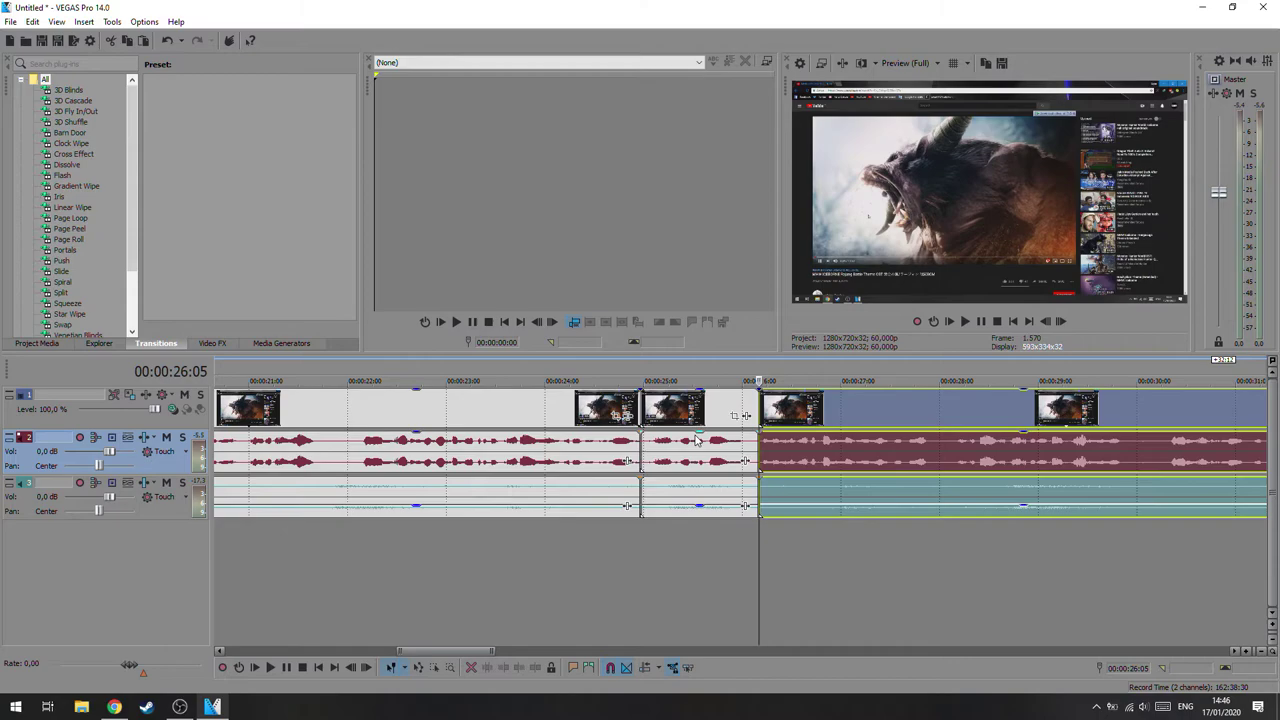
Silence the middle segment's first audio event by lowering its gain fully, and play back across the cut
{"action": "left_click", "coordinate": [698, 445]}
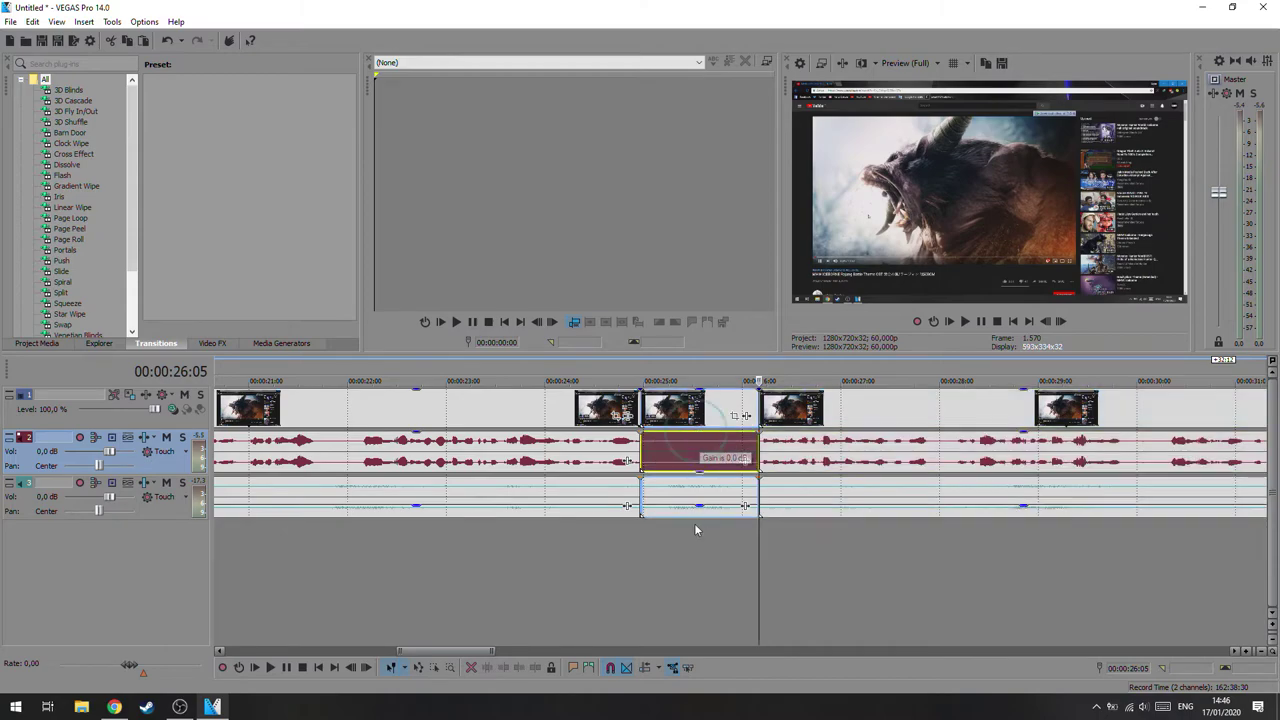
{"action": "left_click", "coordinate": [514, 438]}
{"action": "left_click", "coordinate": [963, 320]}
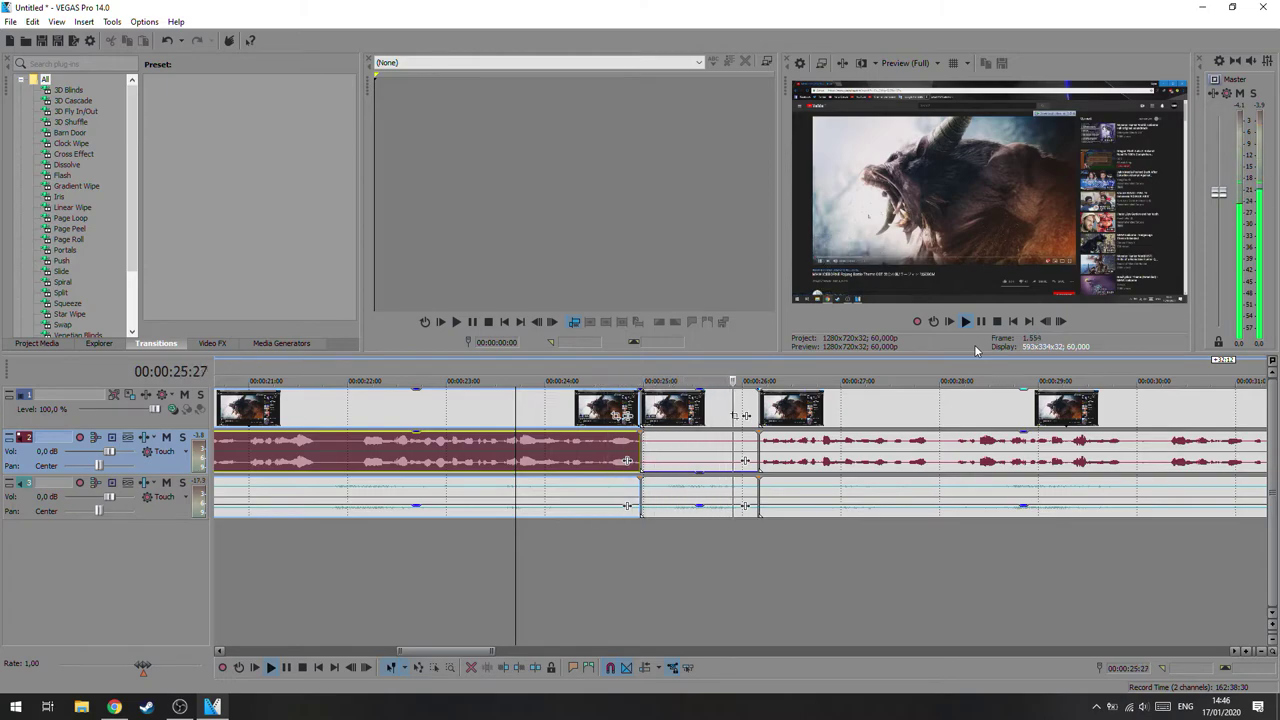
{"action": "left_click", "coordinate": [983, 321]}
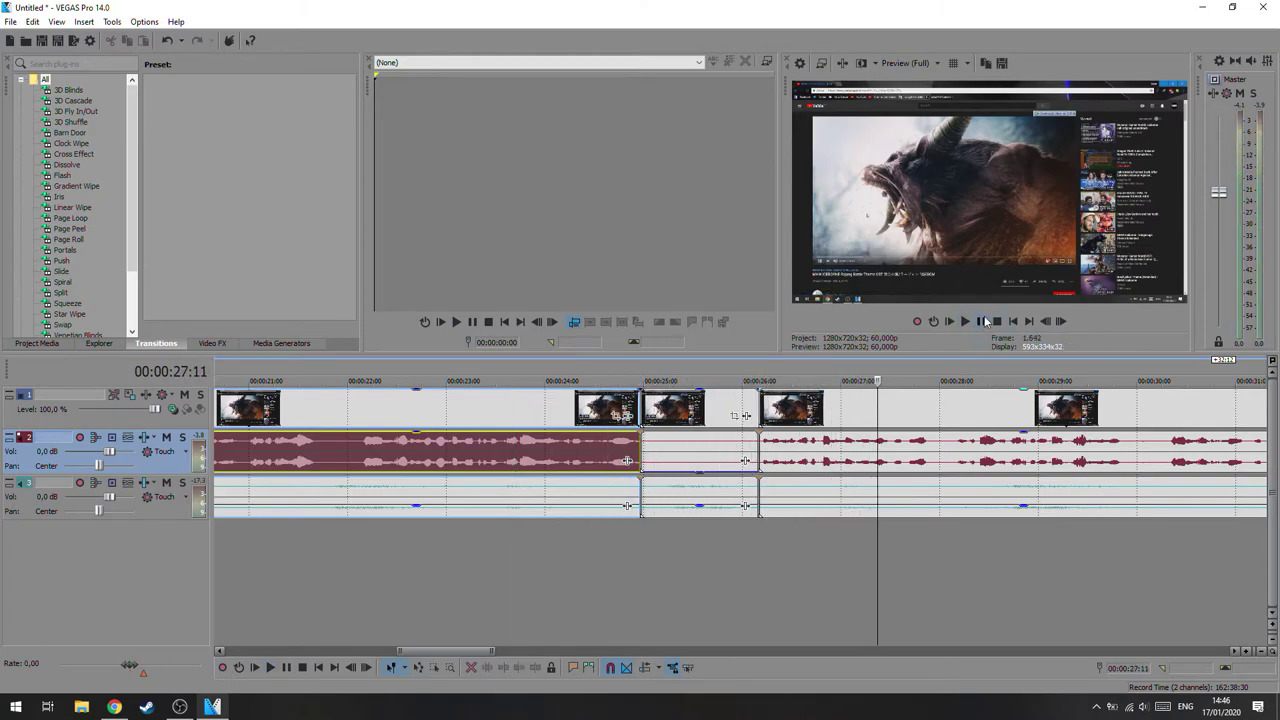
Set the gain of the middle segment's second audio event to -Inf. dB and play back across the cut
{"action": "left_click_drag", "start_coordinate": [703, 507], "coordinate": [704, 556]}
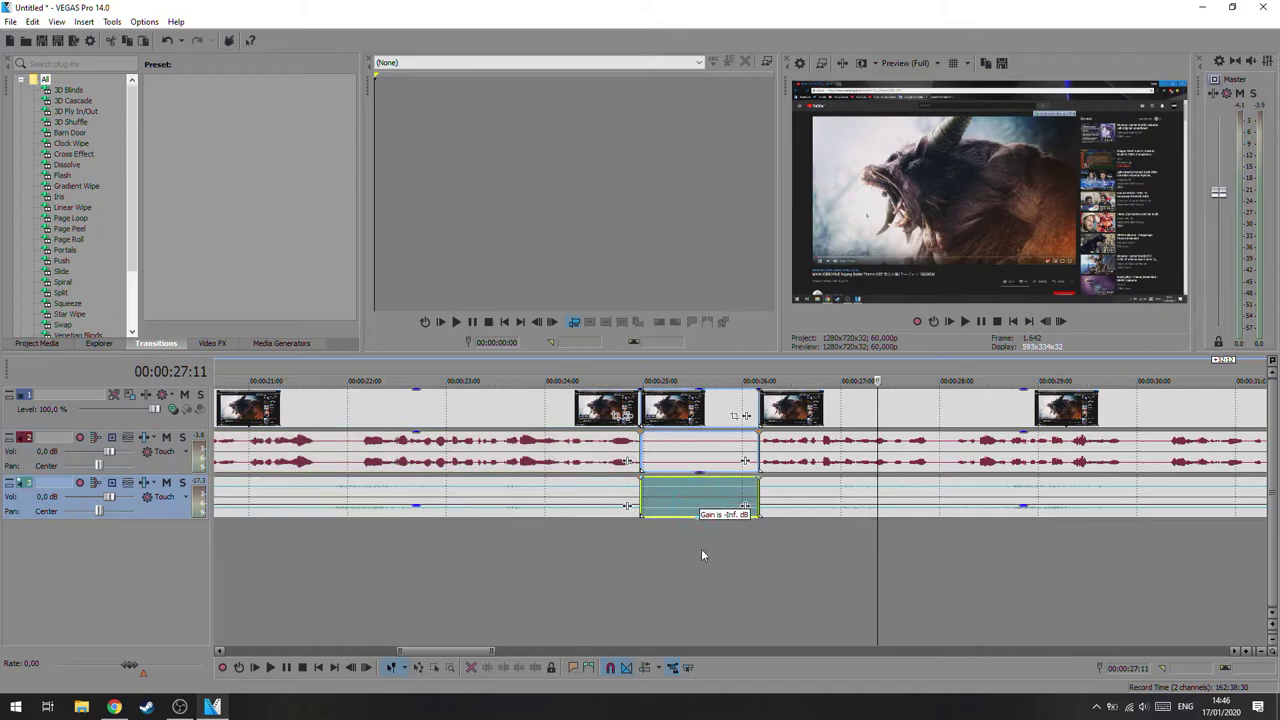
{"action": "left_click", "coordinate": [563, 460]}
{"action": "left_click", "coordinate": [966, 322]}
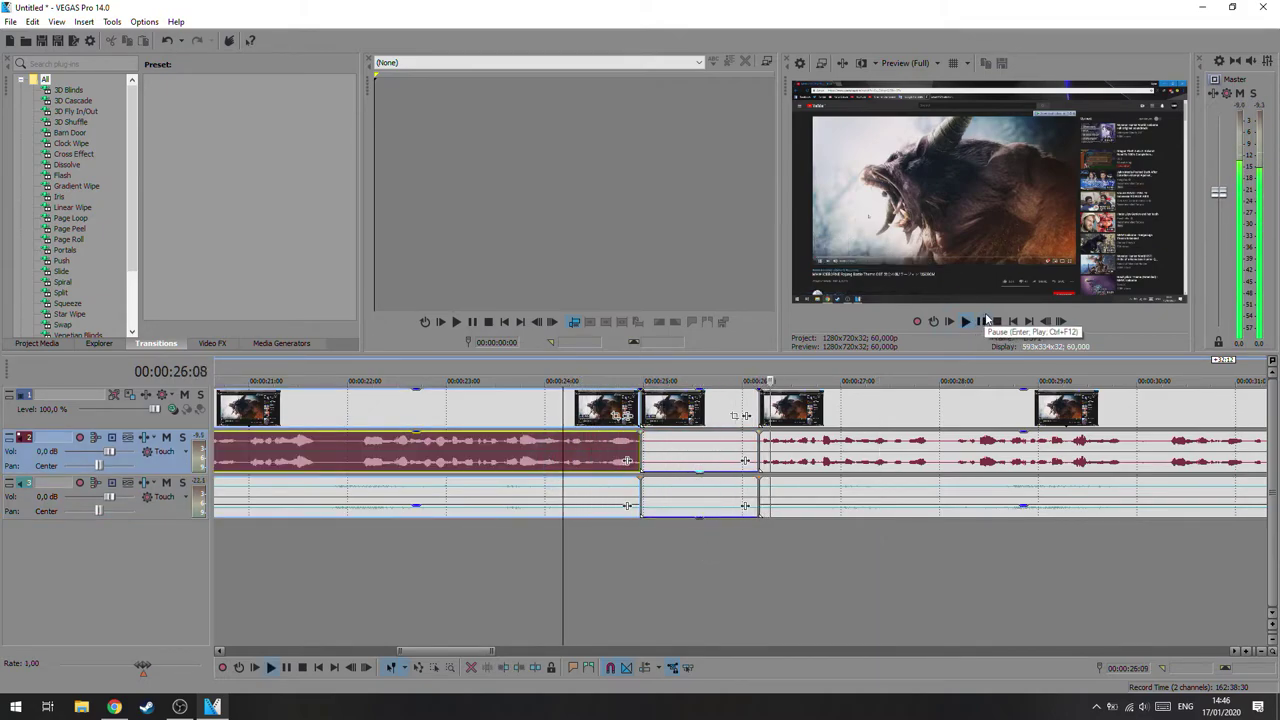
{"action": "left_click", "coordinate": [984, 320]}
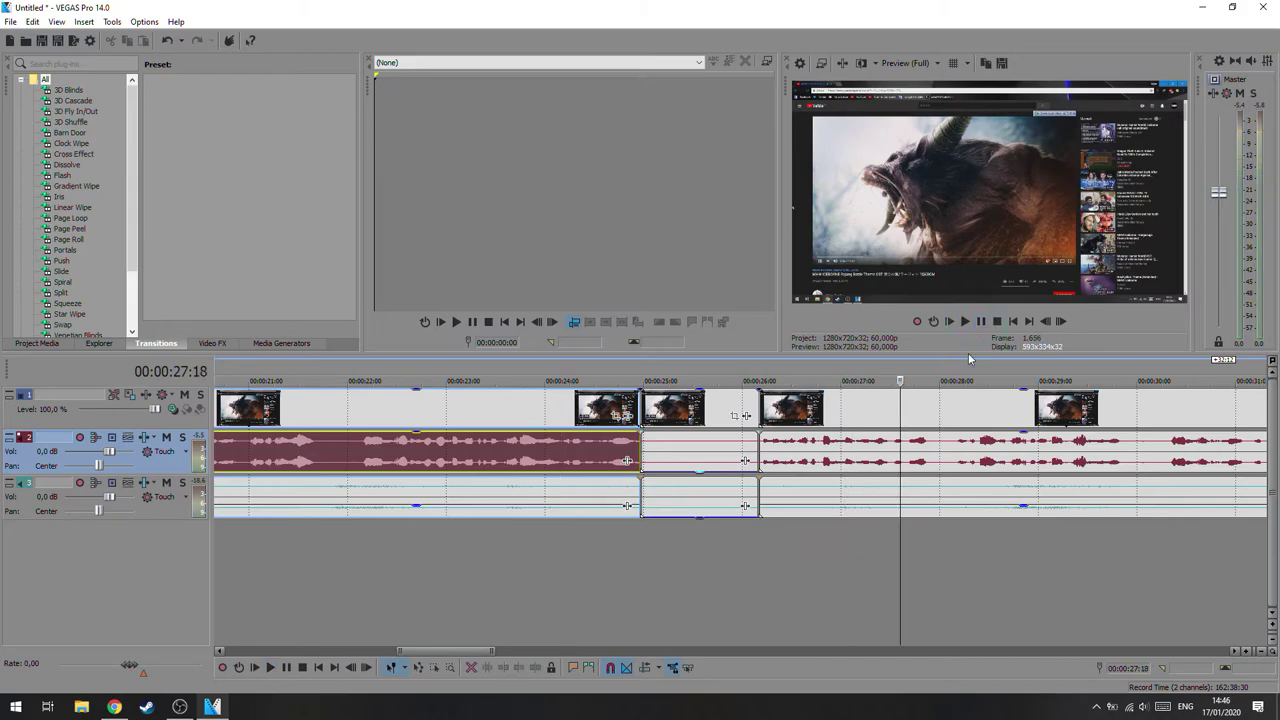
{"action": "scroll", "coordinate": [899, 463], "scroll_direction": "right", "scroll_amount": 3}
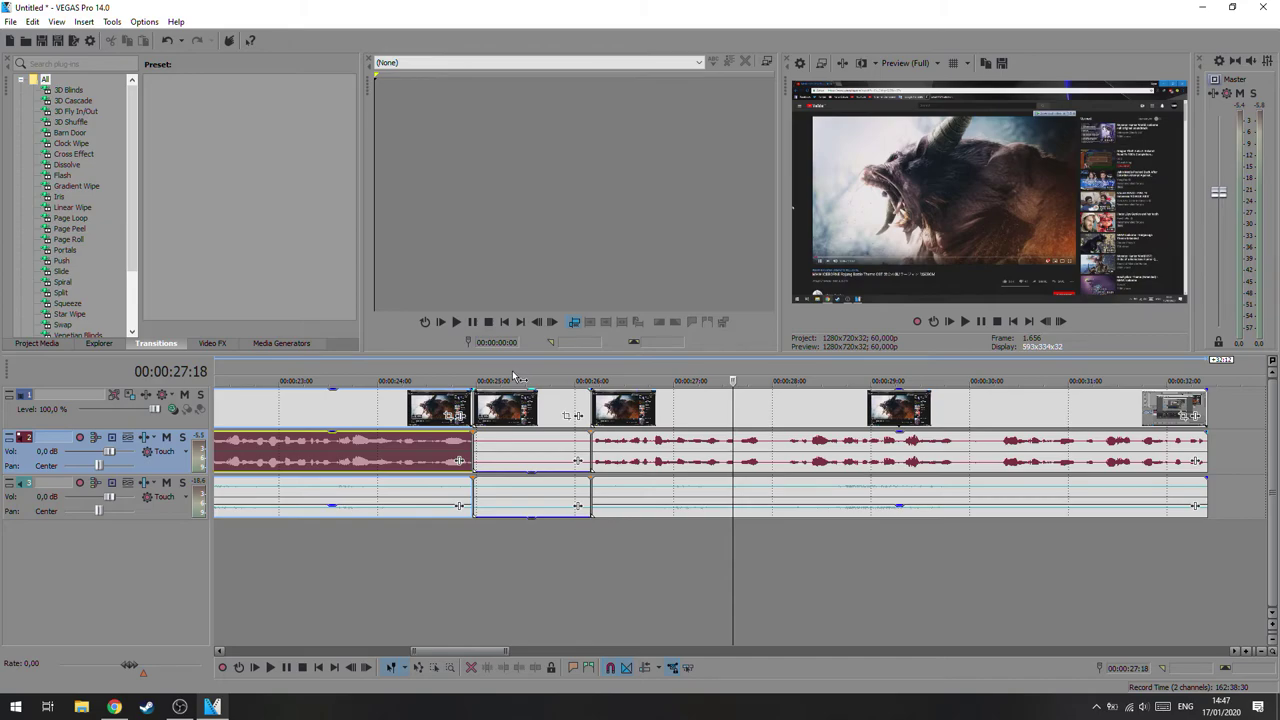
{"action": "scroll", "coordinate": [575, 513], "scroll_direction": "down", "scroll_amount": 1}
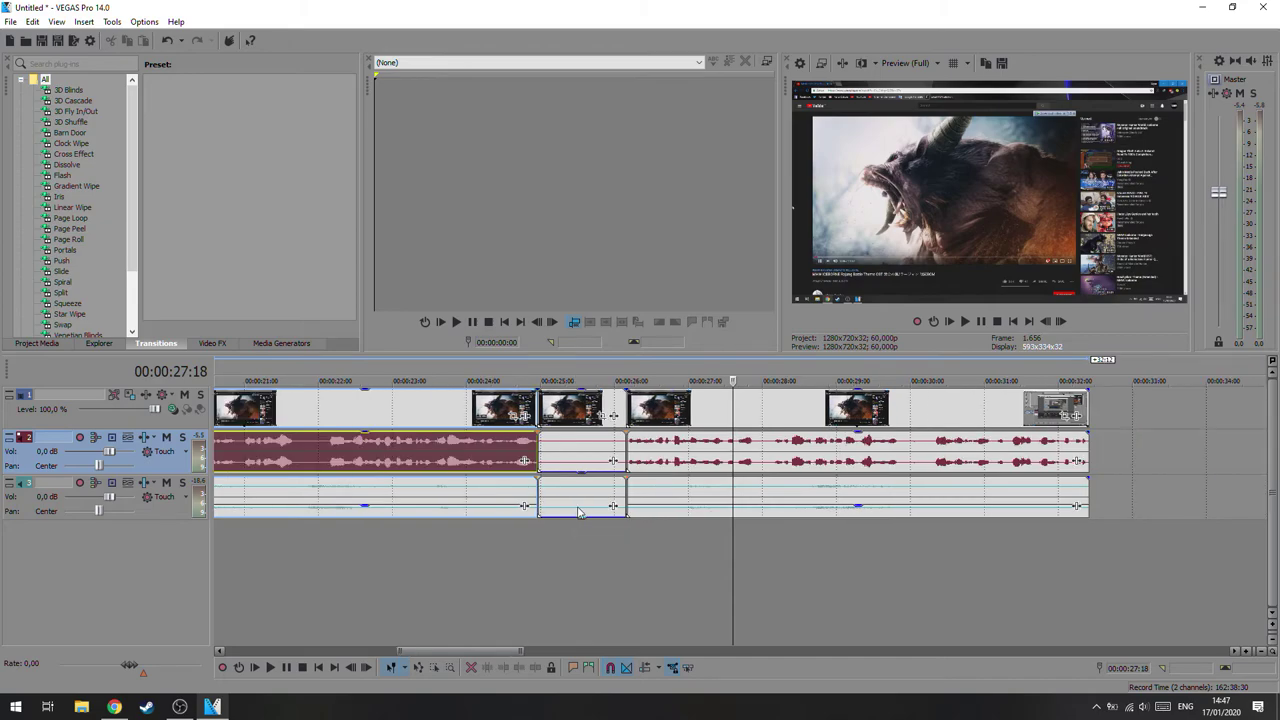